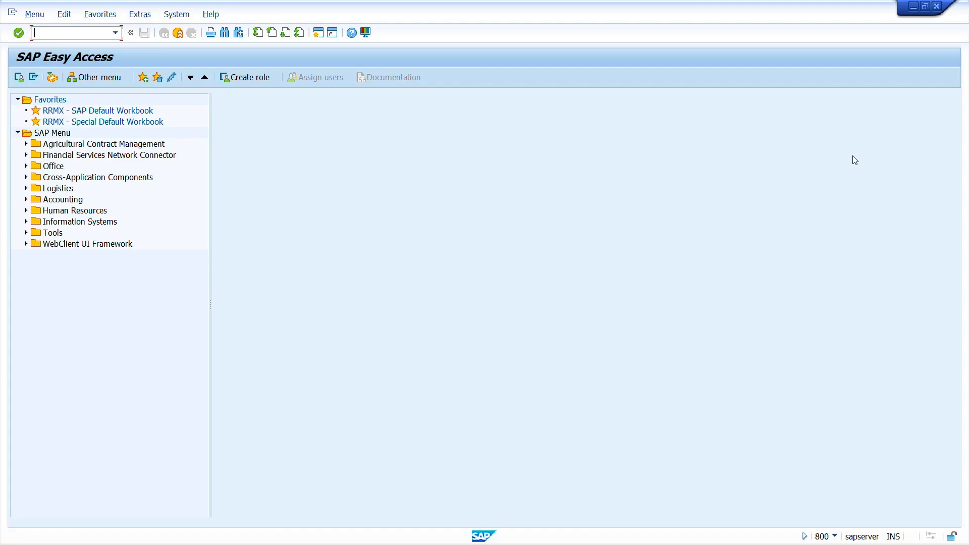
Open source list maintenance with transaction ME01 for material 50067165 in plant 1000.
{"action": "type", "text": "me01"}
{"action": "key", "text": "Return"}
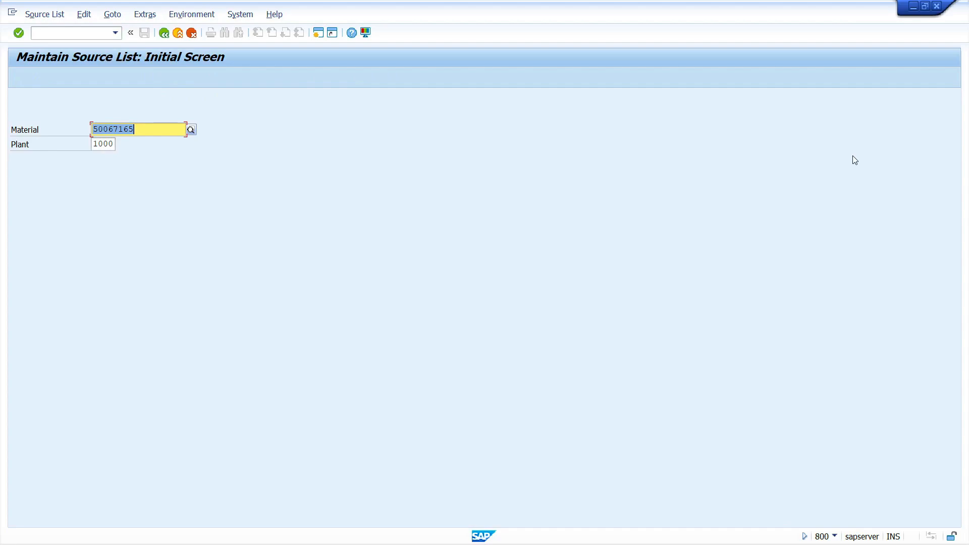
{"action": "key", "text": "Return"}
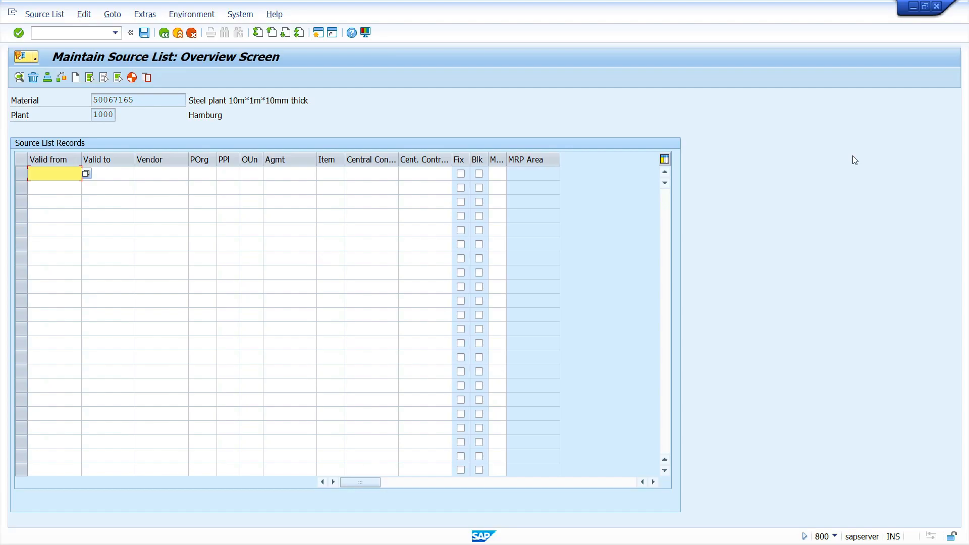
Set the first source list record's validity from 07.07.2024 to 31.12.2024.
{"action": "key", "text": "F4"}
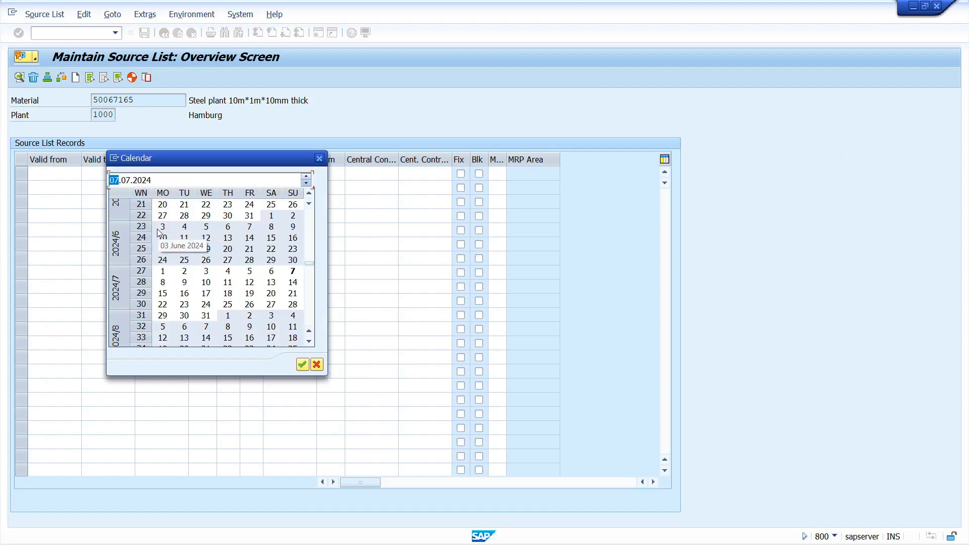
{"action": "double_click", "coordinate": [292, 271]}
{"action": "key", "text": "Tab"}
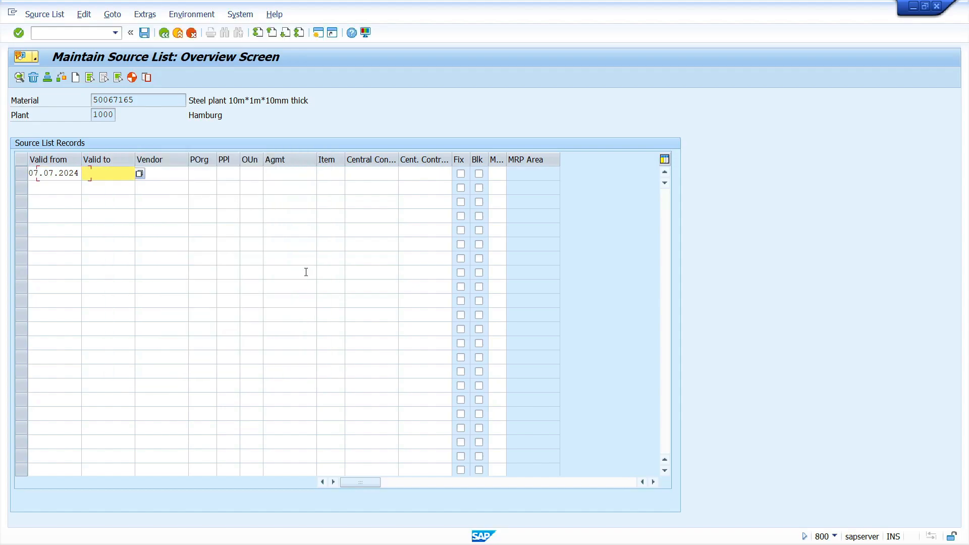
{"action": "key", "text": "BackSpace"}
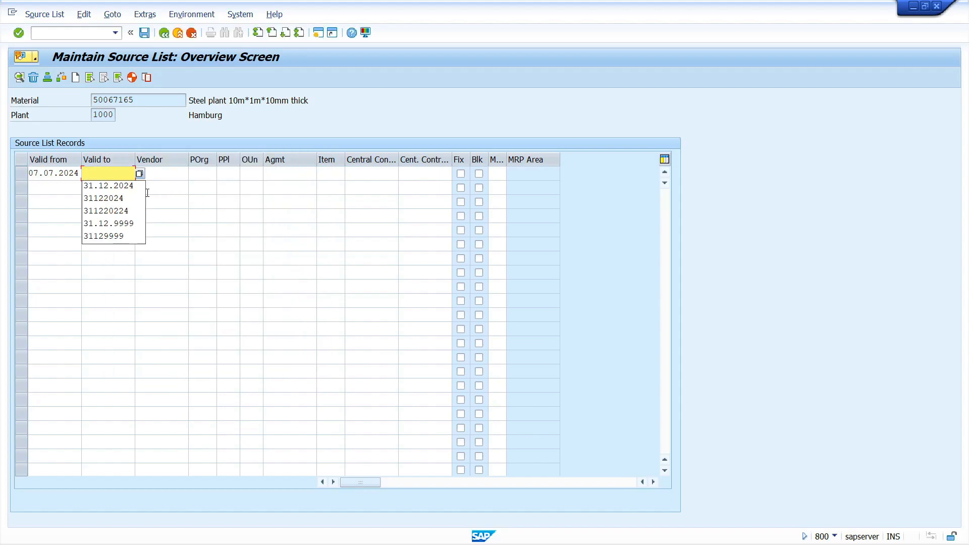
{"action": "left_click", "coordinate": [128, 191]}
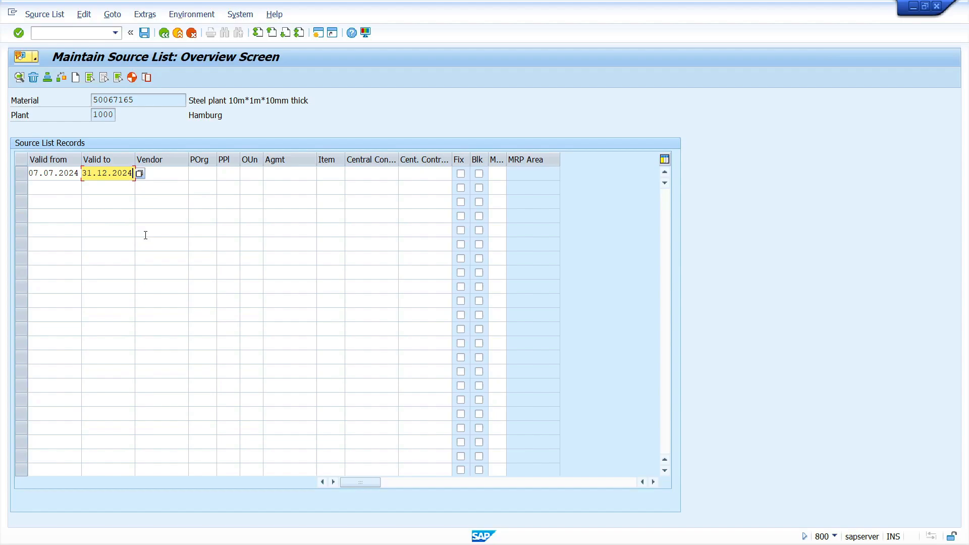
Enter vendor 1000 and purchasing organization 1000 in the first source list record.
{"action": "key", "text": "Tab"}
{"action": "type", "text": "1000"}
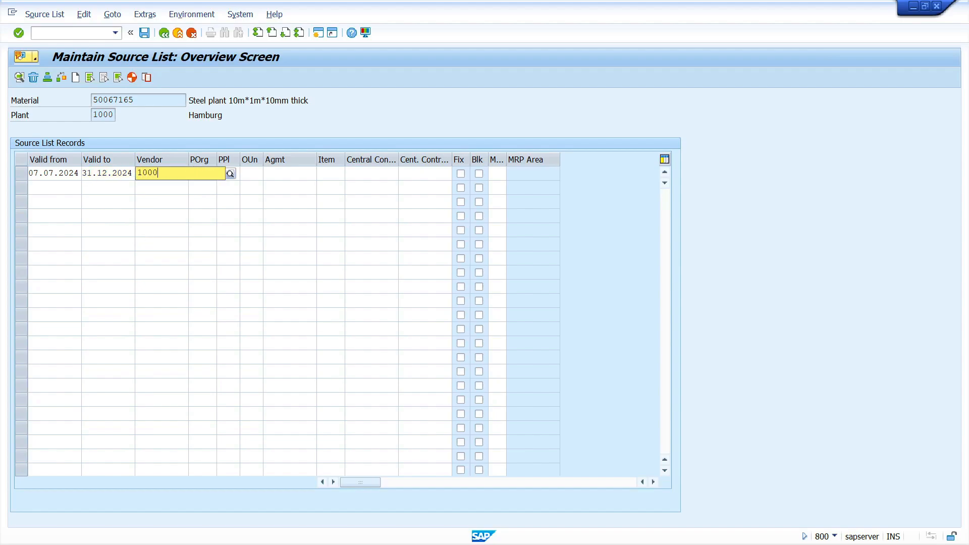
{"action": "key", "text": "Tab"}
{"action": "type", "text": "1000"}
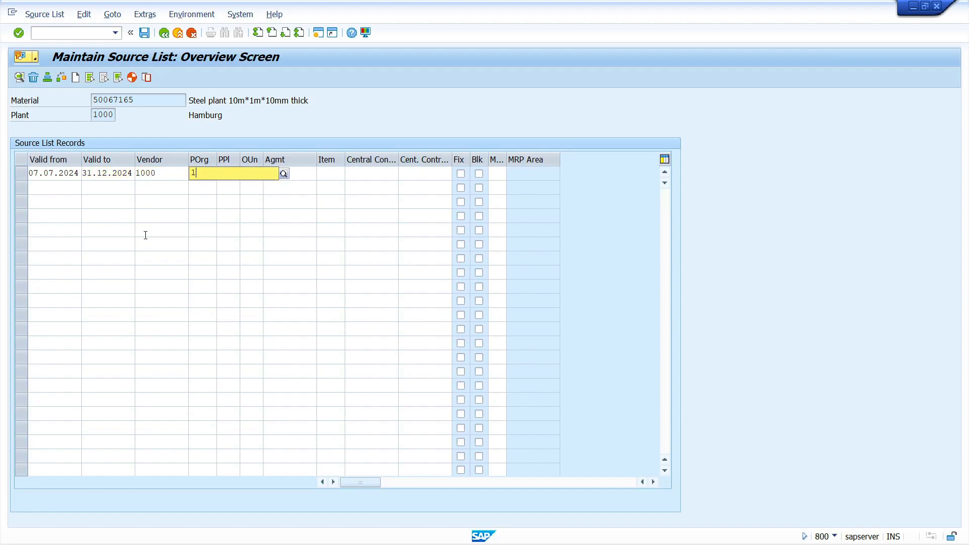
{"action": "key", "text": "Tab"}
{"action": "key", "text": "Tab"}
{"action": "key", "text": "Tab"}
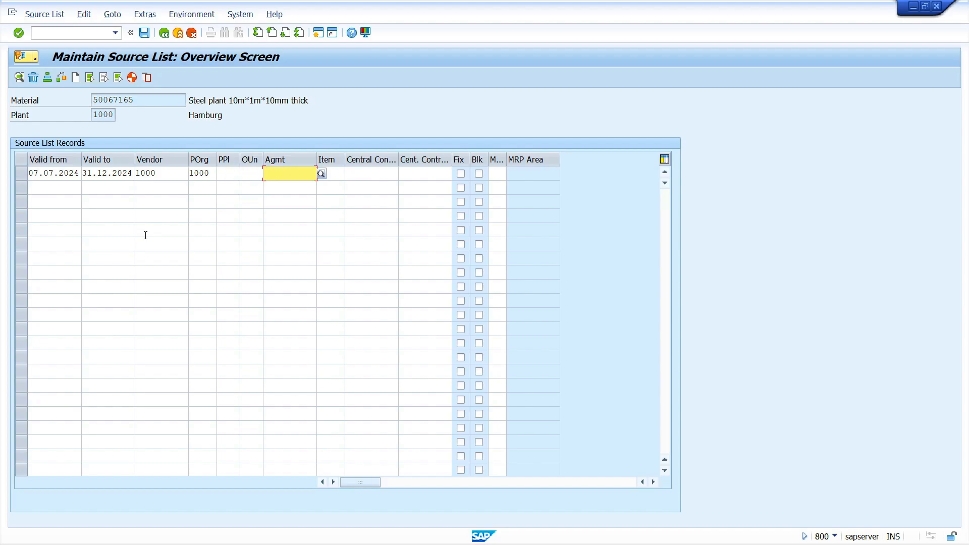
{"action": "key", "text": "super+v"}
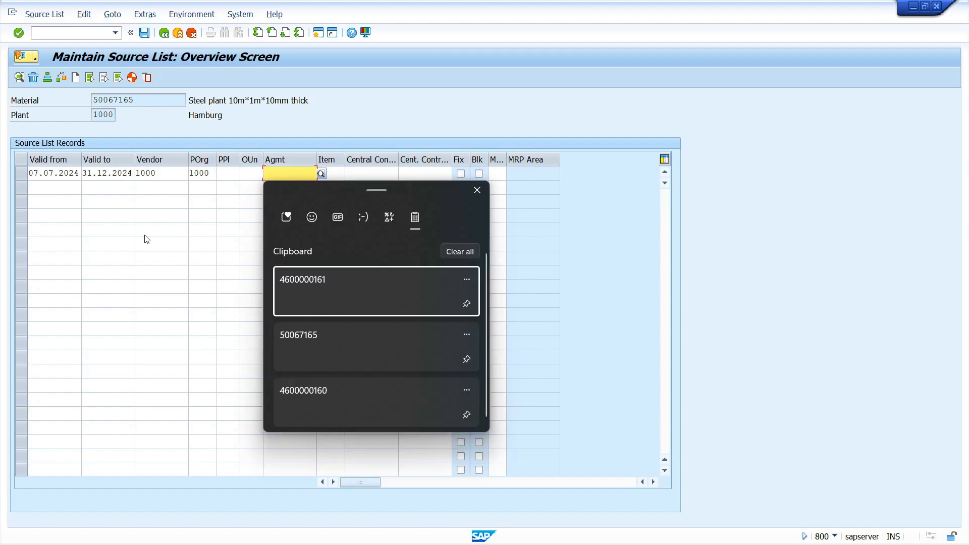
{"action": "left_click", "coordinate": [355, 286]}
{"action": "key", "text": "Tab"}
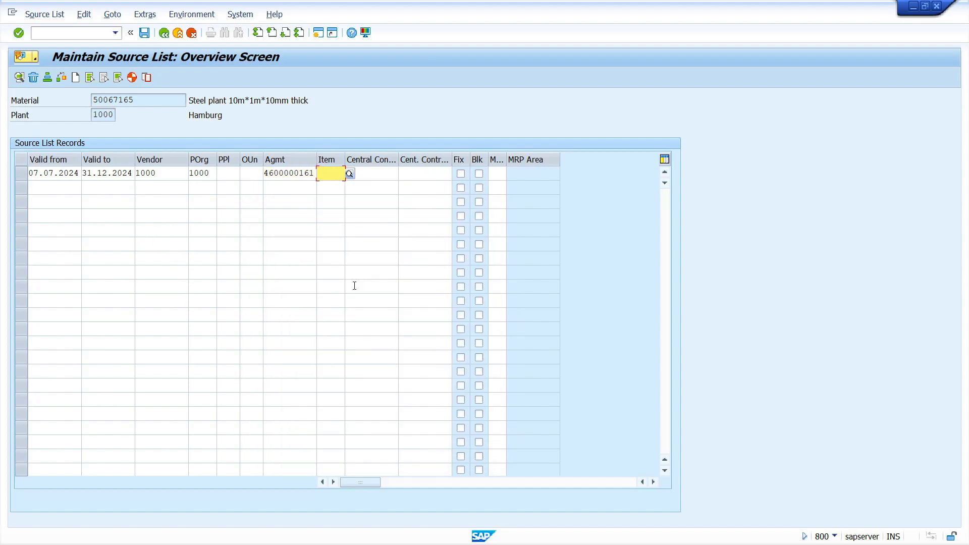
{"action": "type", "text": "10"}
{"action": "key", "text": "Return"}
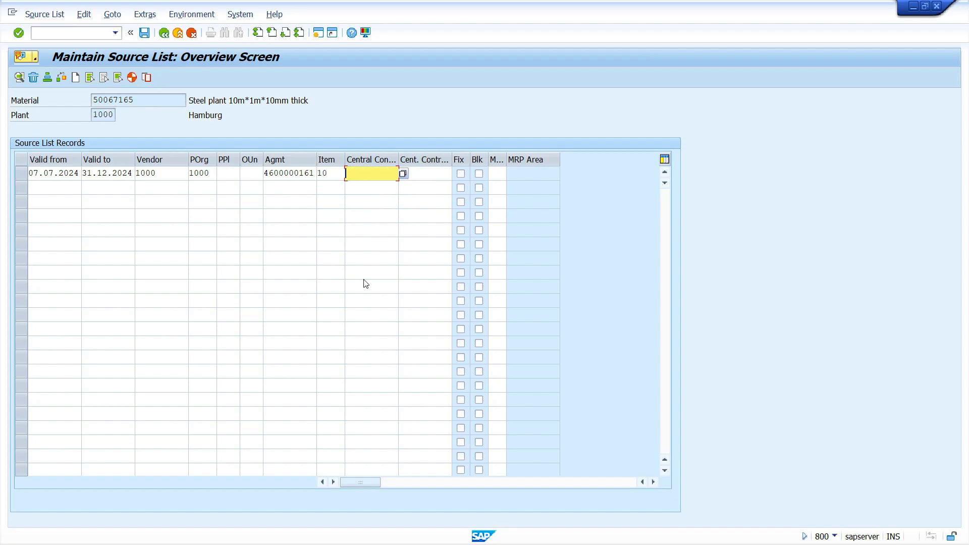
Mark the first source list record as the fixed source and save the source list.
{"action": "left_click", "coordinate": [460, 173]}
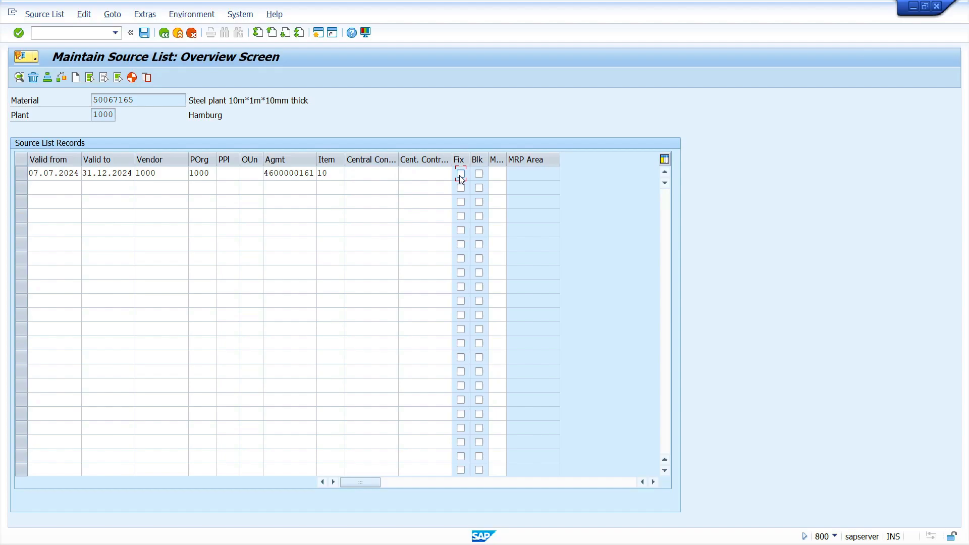
{"action": "left_click", "coordinate": [144, 34]}
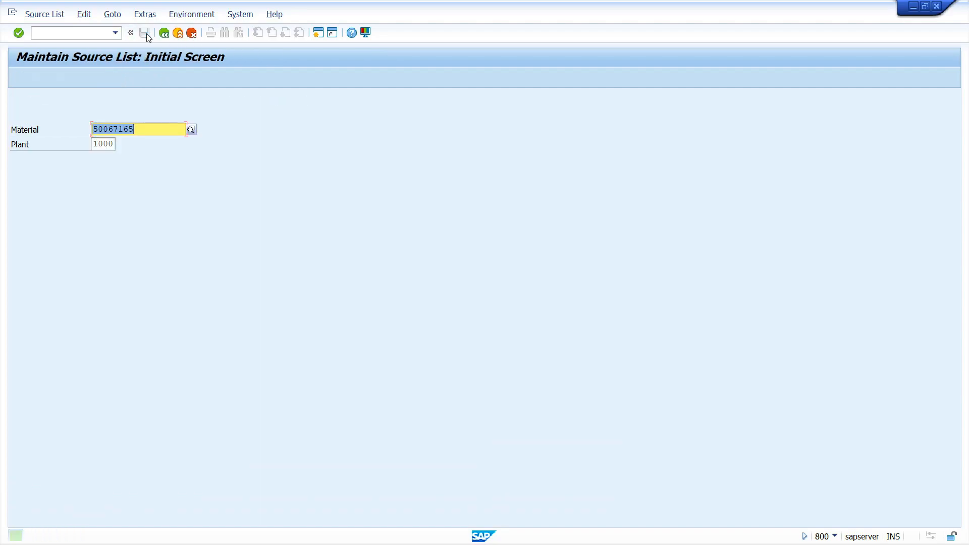
Start a new purchase requisition with transaction ME51N and enable Source Determination.
{"action": "left_click", "coordinate": [74, 35]}
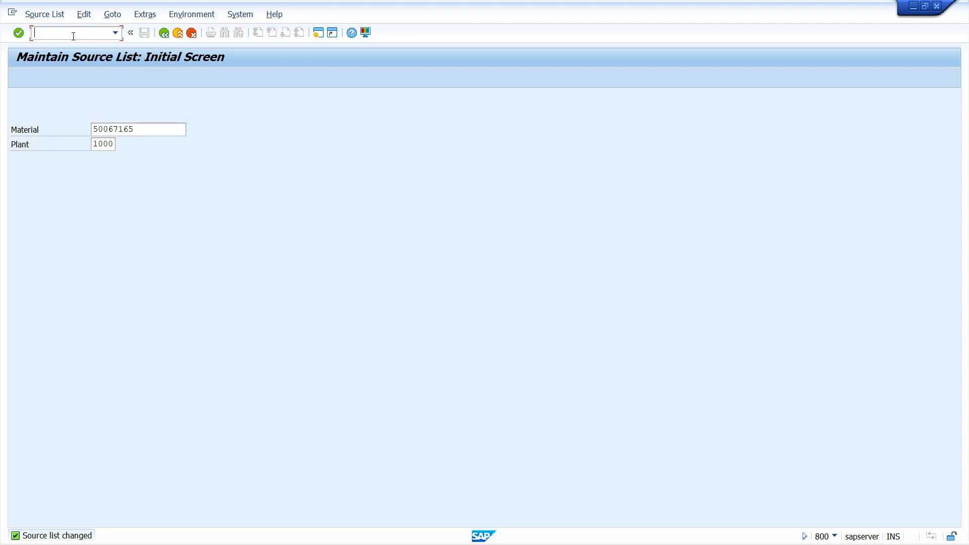
{"action": "type", "text": "/nme51n"}
{"action": "key", "text": "Return"}
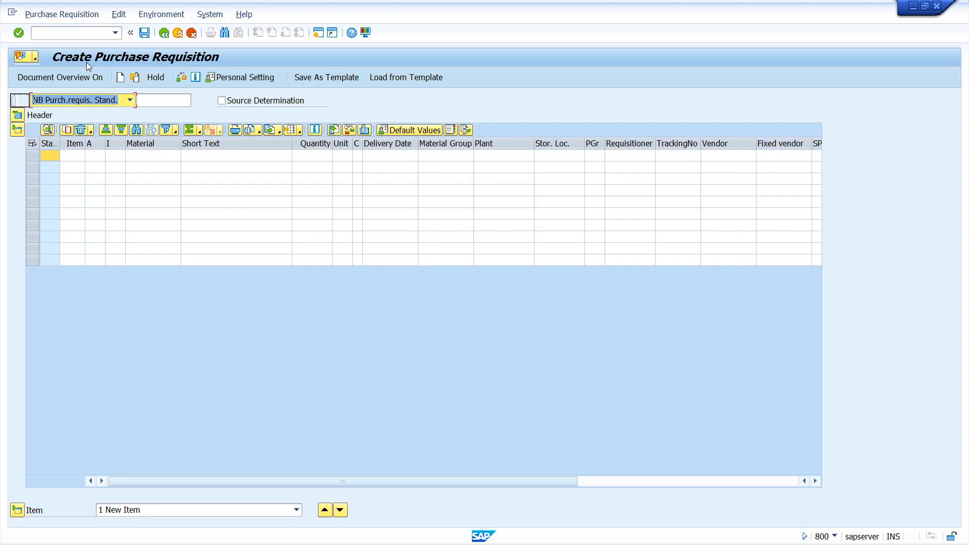
{"action": "left_click", "coordinate": [244, 102]}
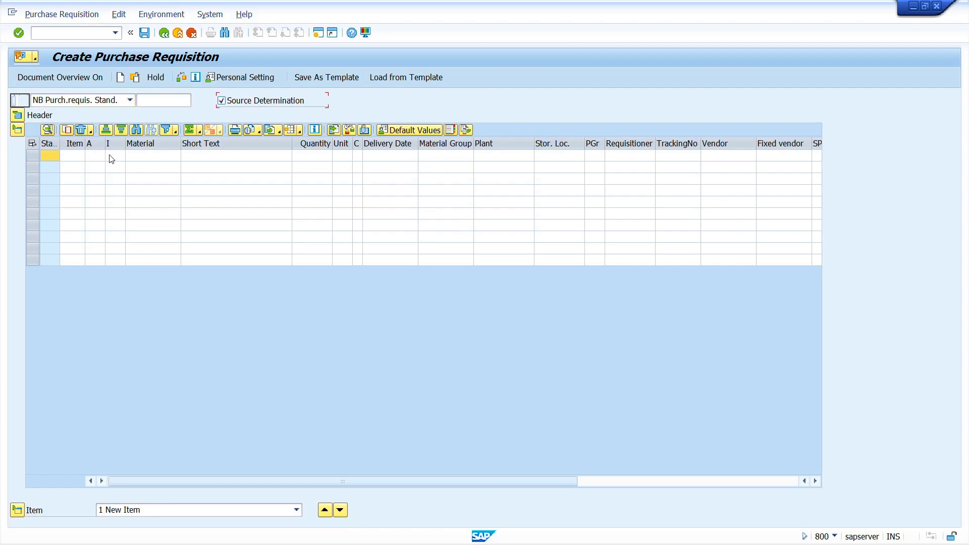
Enter material 50067165 with a quantity of 50 in the requisition's first item line.
{"action": "left_click", "coordinate": [150, 156]}
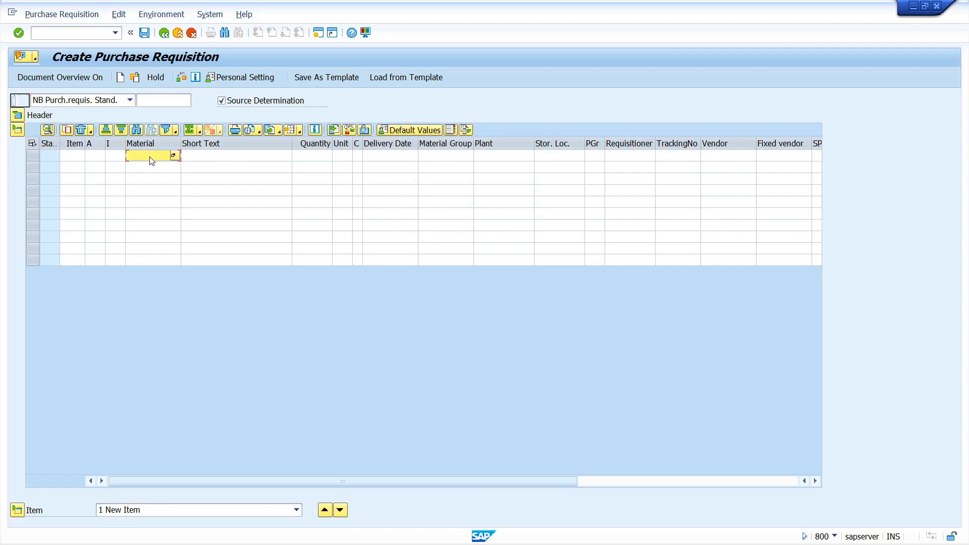
{"action": "key", "text": "super+v"}
{"action": "left_click", "coordinate": [189, 318]}
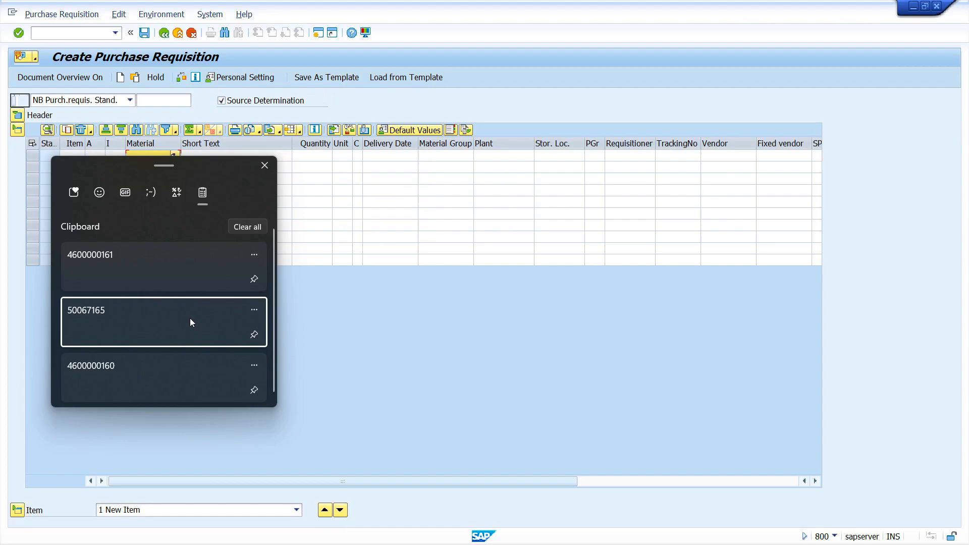
{"action": "key", "text": "Tab"}
{"action": "key", "text": "Tab"}
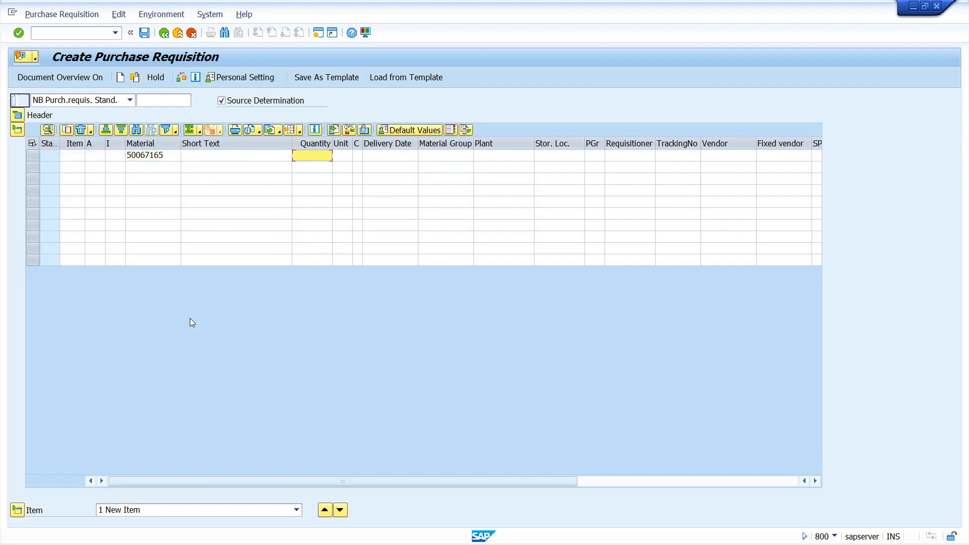
{"action": "type", "text": "50"}
Enter plant 1000 and purchasing group 101 for the requisition item and display its source of supply.
{"action": "key", "text": "Tab"}
{"action": "key", "text": "Tab"}
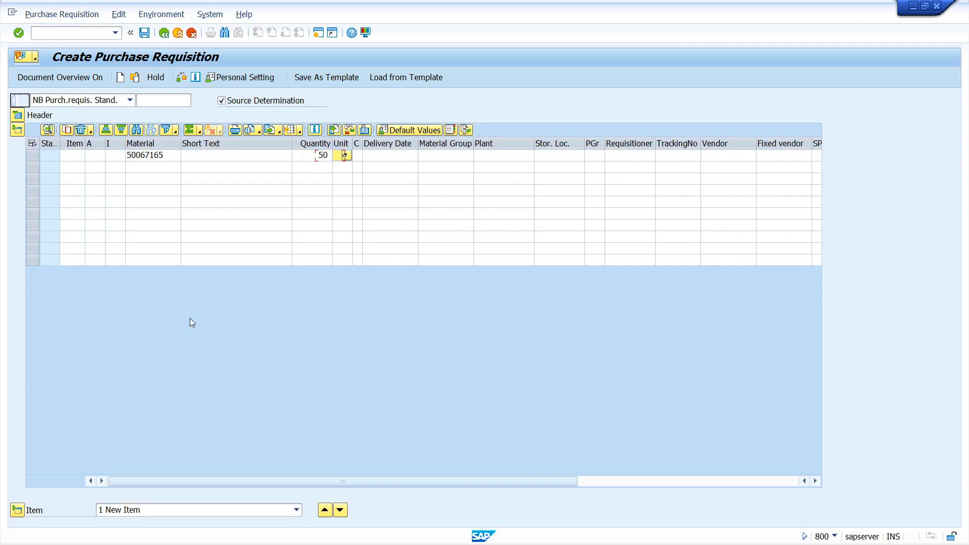
{"action": "key", "text": "Tab"}
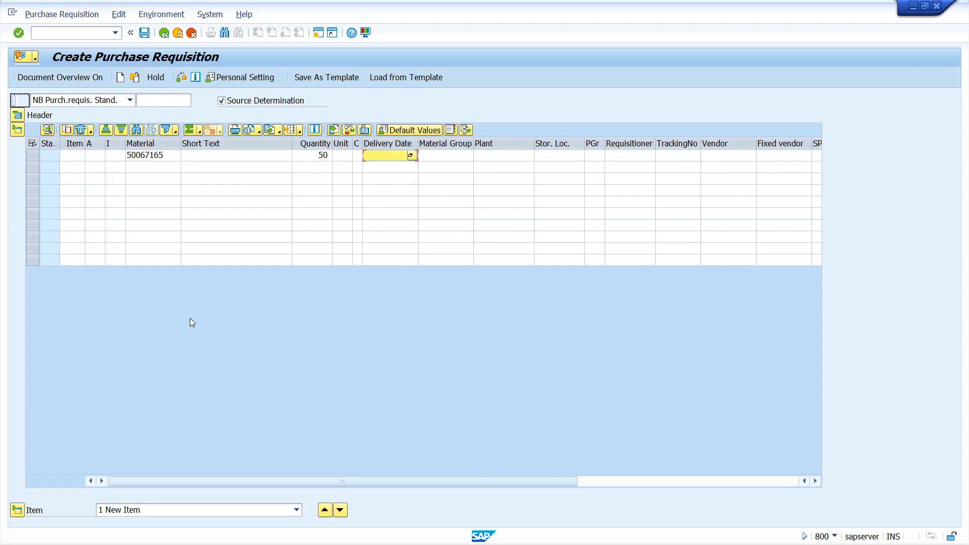
{"action": "key", "text": "Tab"}
{"action": "key", "text": "Tab"}
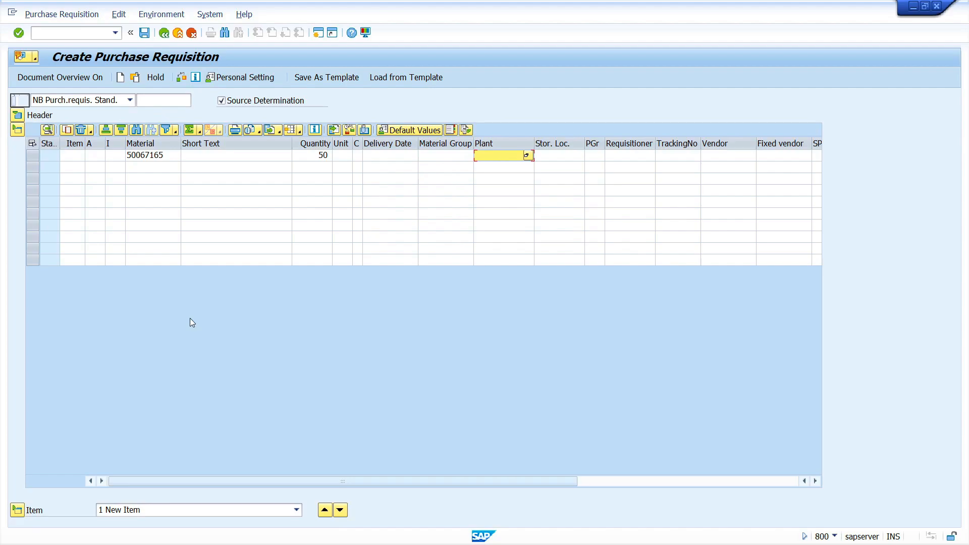
{"action": "type", "text": "1000"}
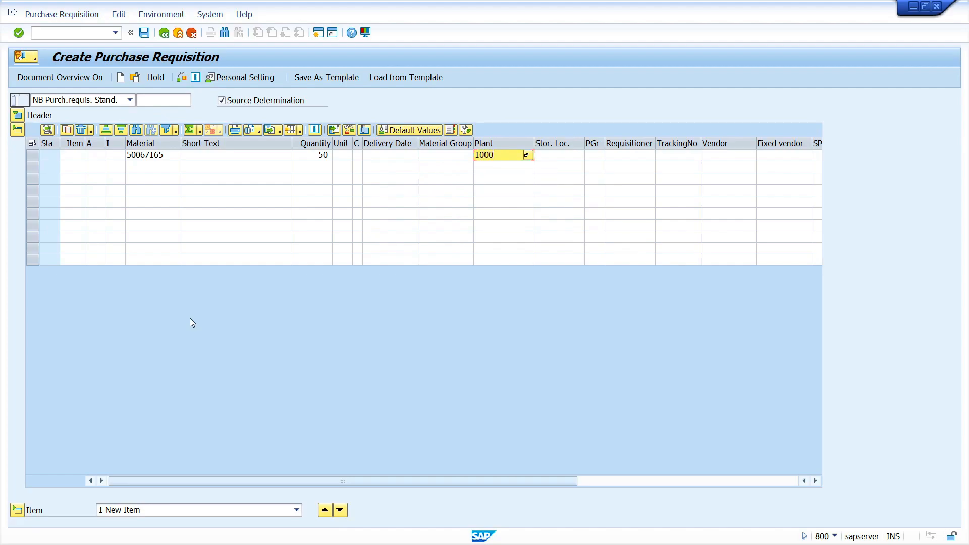
{"action": "key", "text": "Tab"}
{"action": "key", "text": "Tab"}
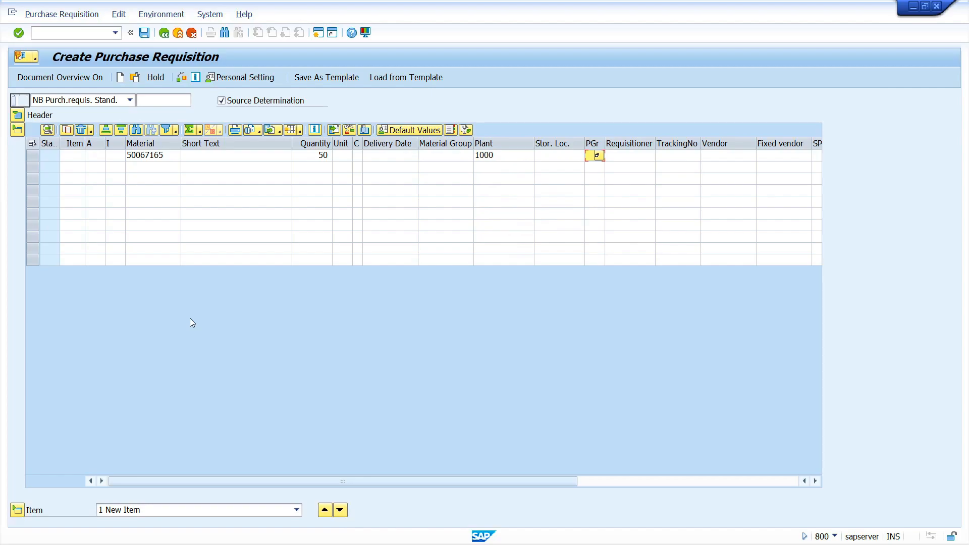
{"action": "type", "text": "101"}
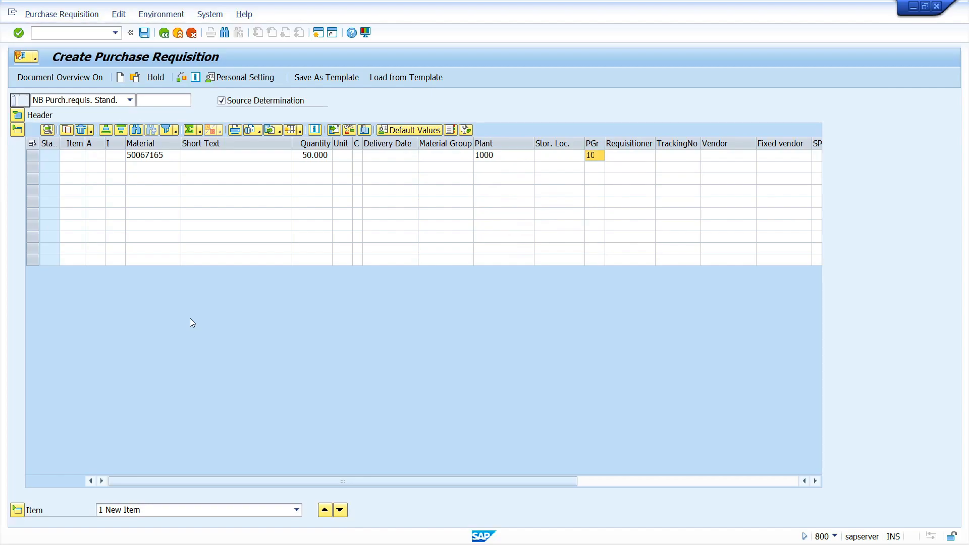
{"action": "key", "text": "Return"}
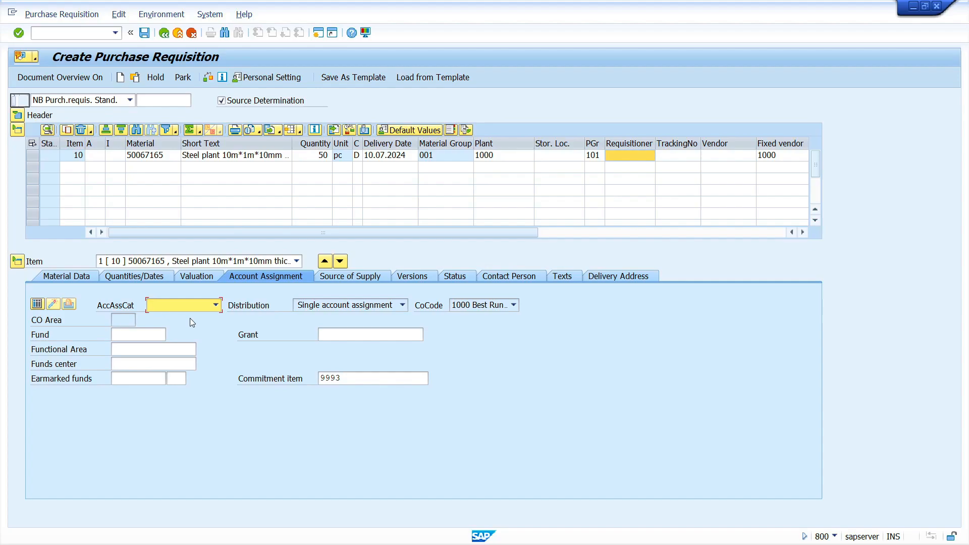
{"action": "left_click", "coordinate": [365, 277]}
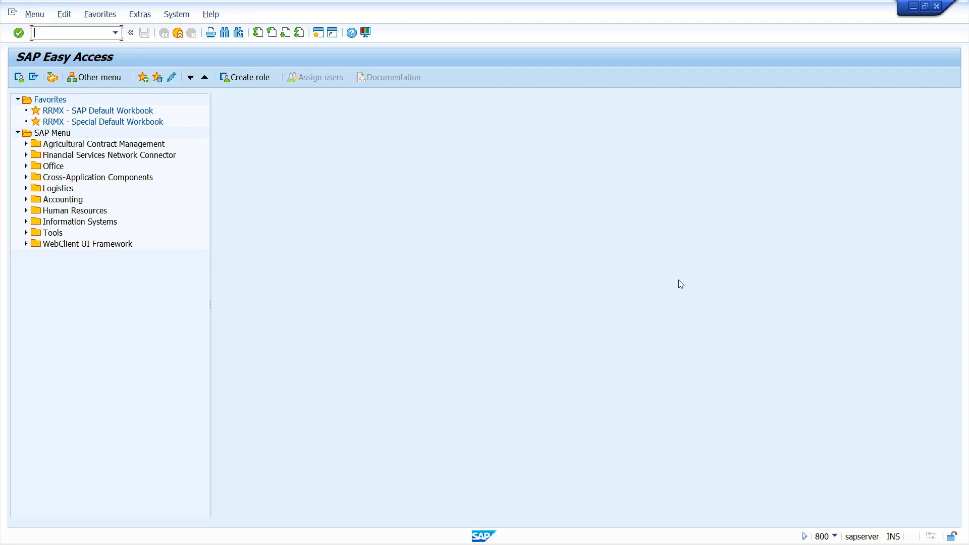
Reopen the source list of material 50067165 in plant 1000 using transaction ME01.
{"action": "type", "text": "me01"}
{"action": "key", "text": "Return"}
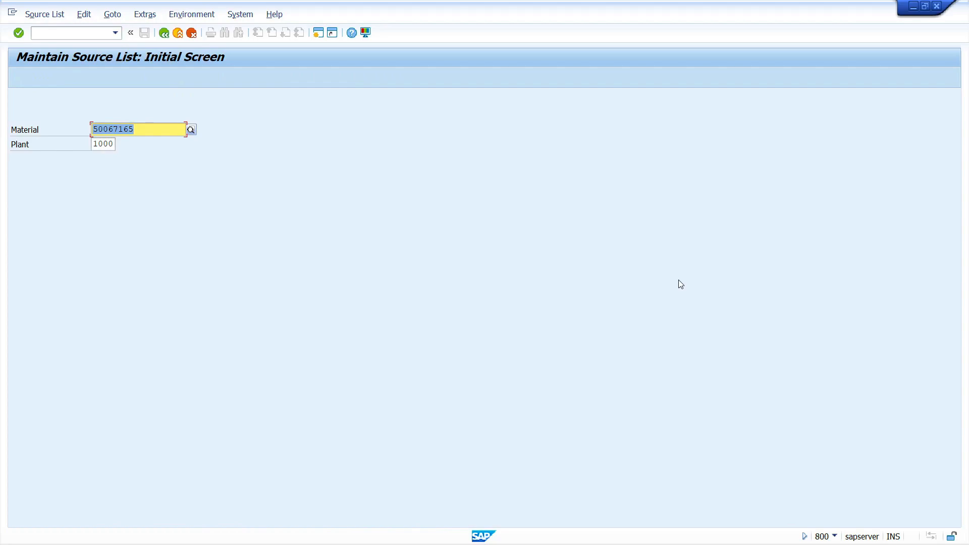
{"action": "key", "text": "Return"}
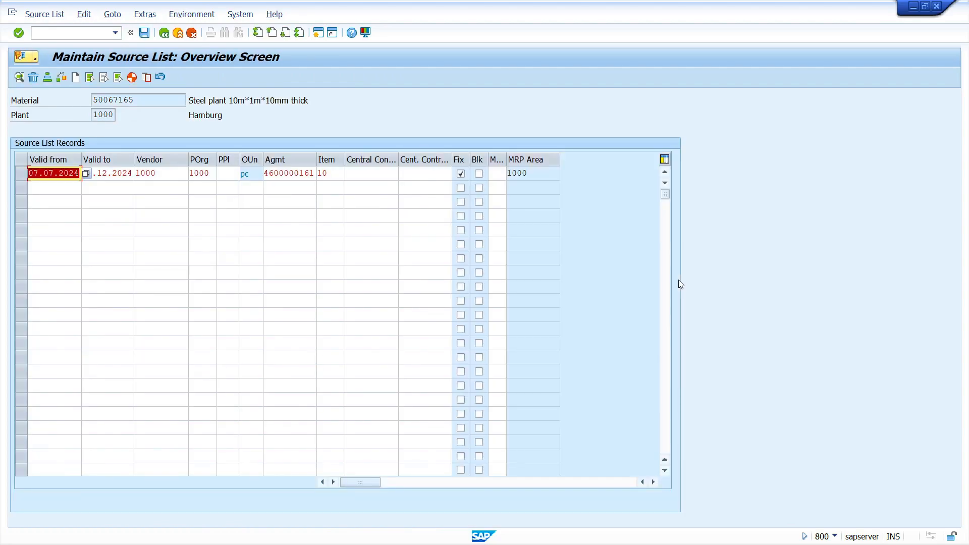
Add a second source list record valid from 07.07.2024 to 31.12.2024.
{"action": "left_click", "coordinate": [48, 177]}
{"action": "left_click", "coordinate": [53, 189]}
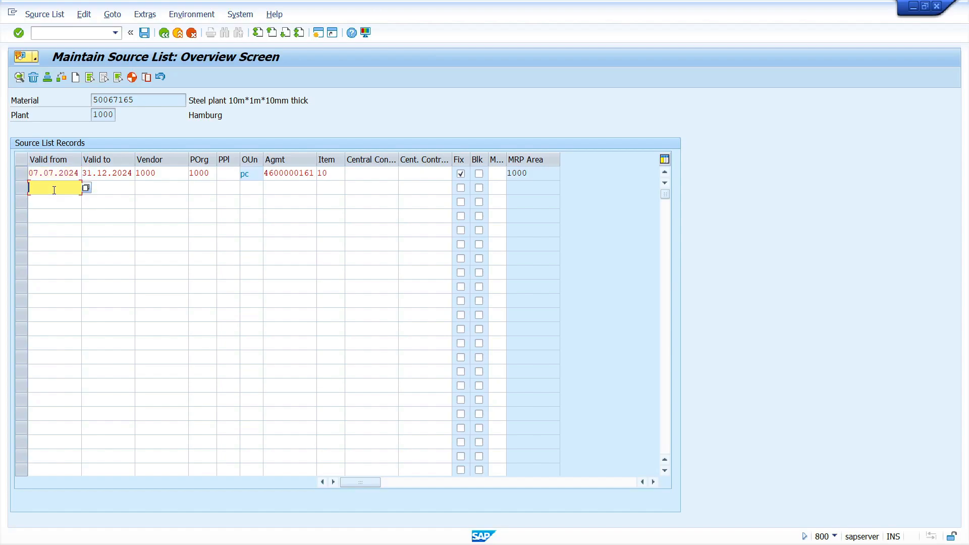
{"action": "type", "text": "07.07.2024"}
{"action": "double_click", "coordinate": [100, 173]}
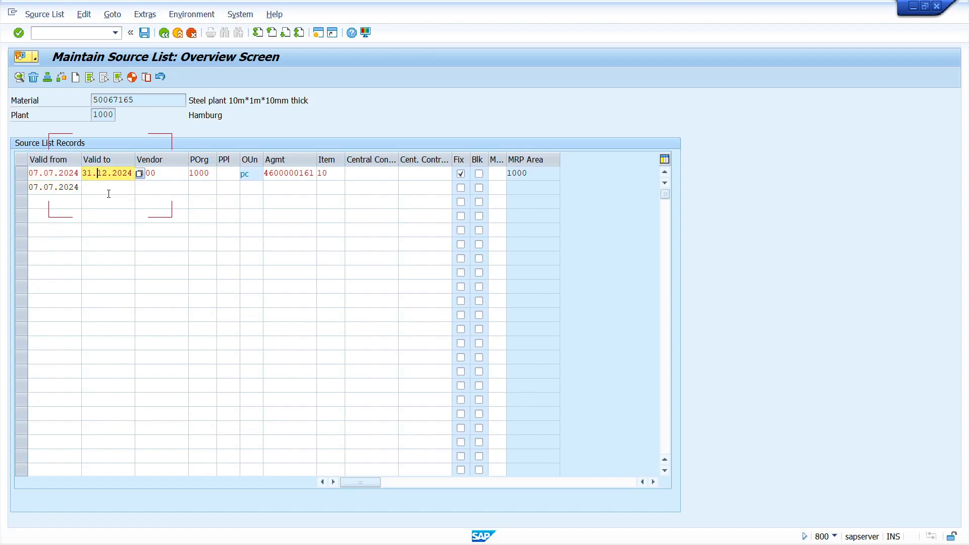
{"action": "left_click", "coordinate": [111, 188]}
{"action": "type", "text": "31.12.2024"}
Assign vendor 1001 and purchasing organization 1000 to the second source list record.
{"action": "left_click", "coordinate": [169, 187]}
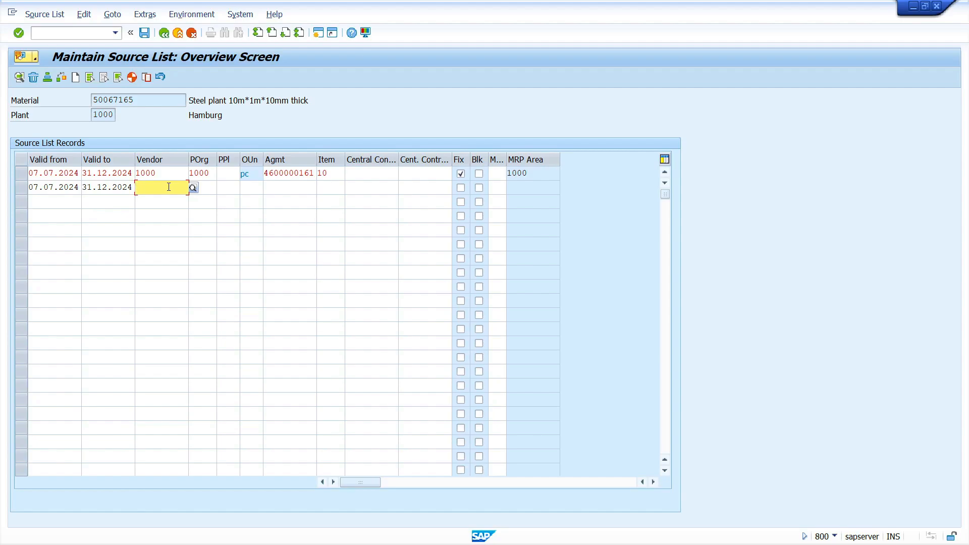
{"action": "type", "text": "1001"}
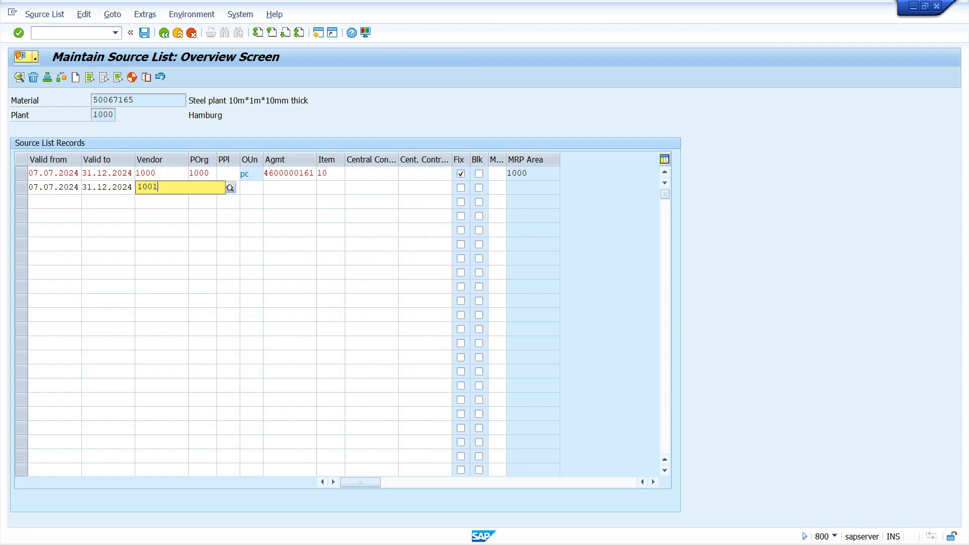
{"action": "key", "text": "Tab"}
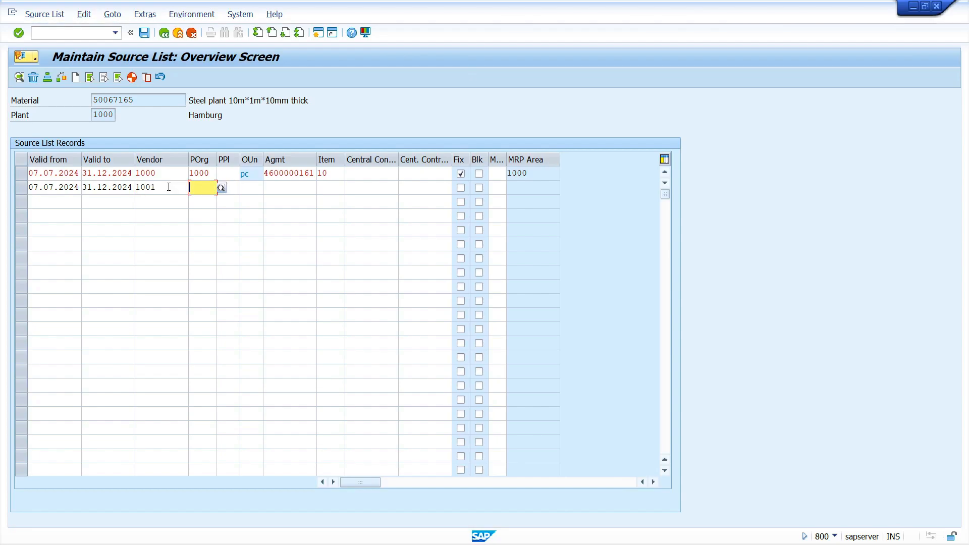
{"action": "type", "text": "1000"}
{"action": "key", "text": "Tab"}
{"action": "key", "text": "Tab"}
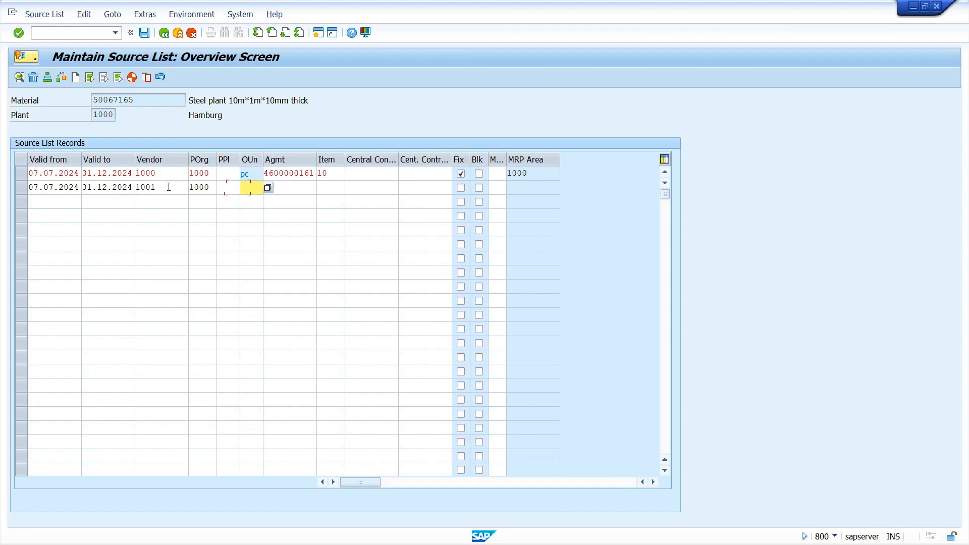
{"action": "key", "text": "super+v"}
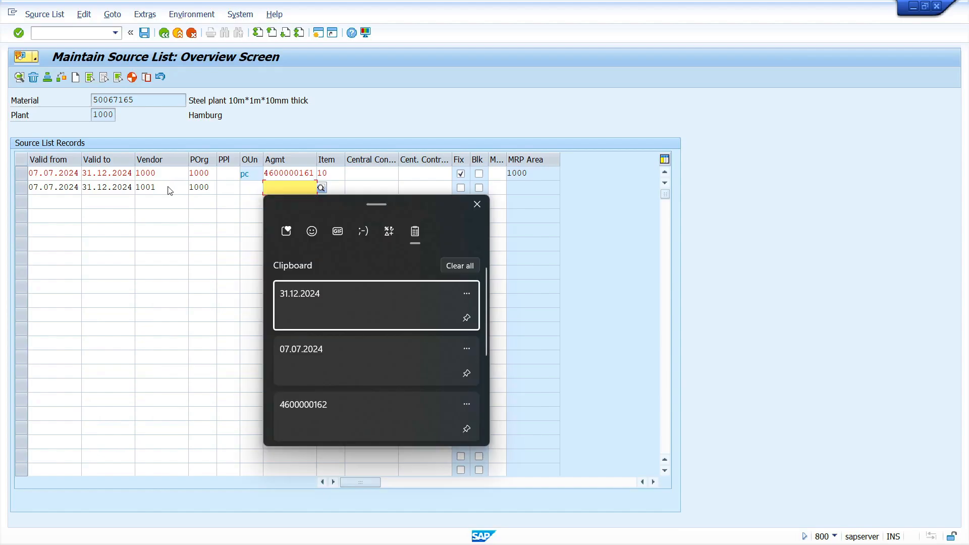
{"action": "scroll", "coordinate": [389, 395], "scroll_direction": "down", "scroll_amount": 1}
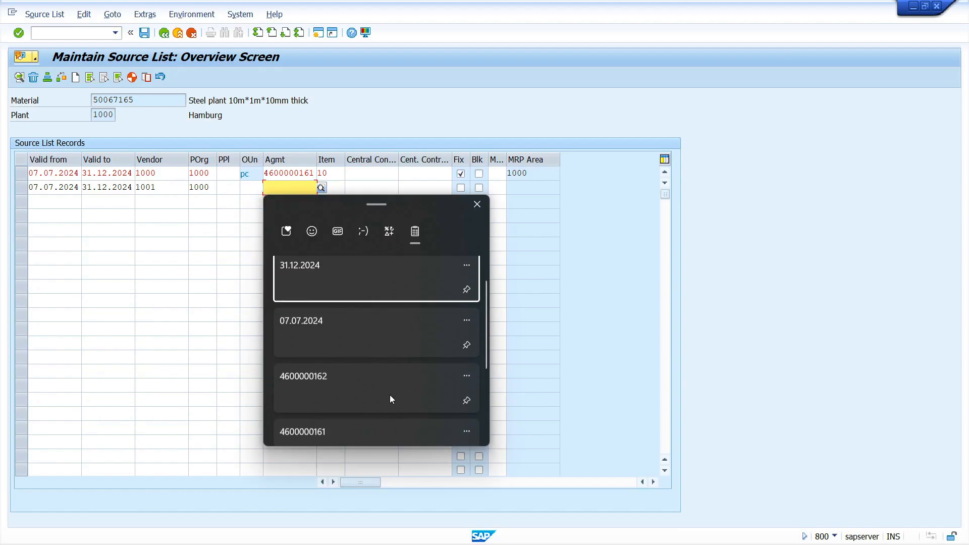
{"action": "left_click", "coordinate": [365, 383]}
{"action": "key", "text": "Tab"}
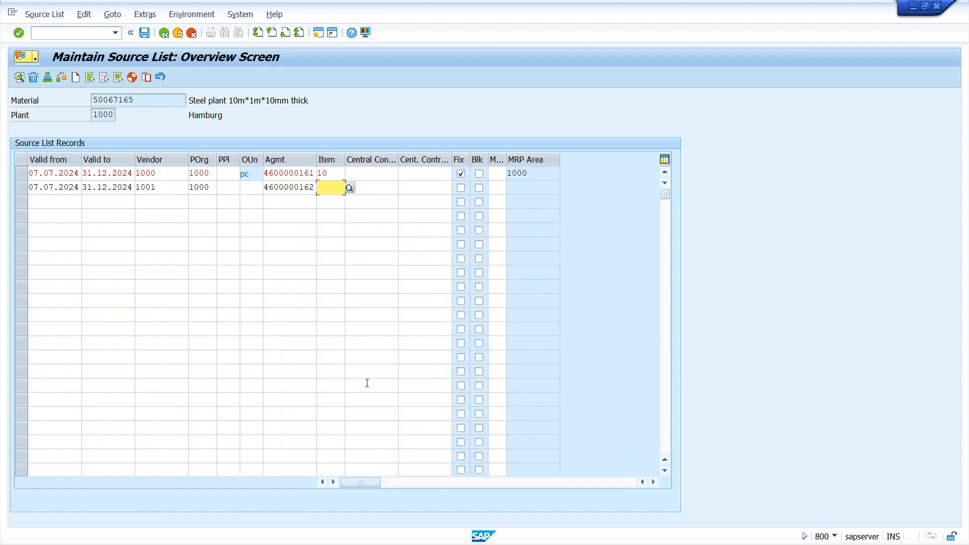
{"action": "type", "text": "10"}
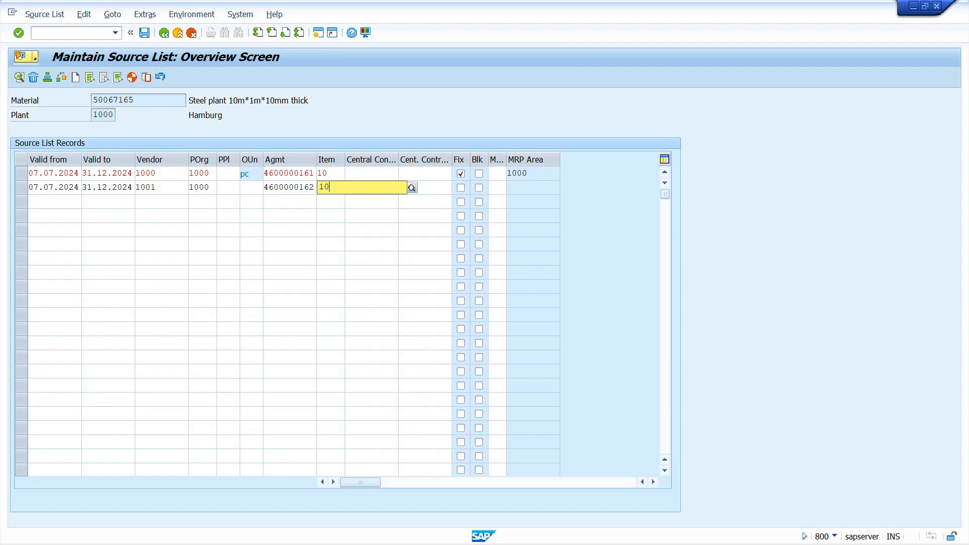
{"action": "key", "text": "Tab"}
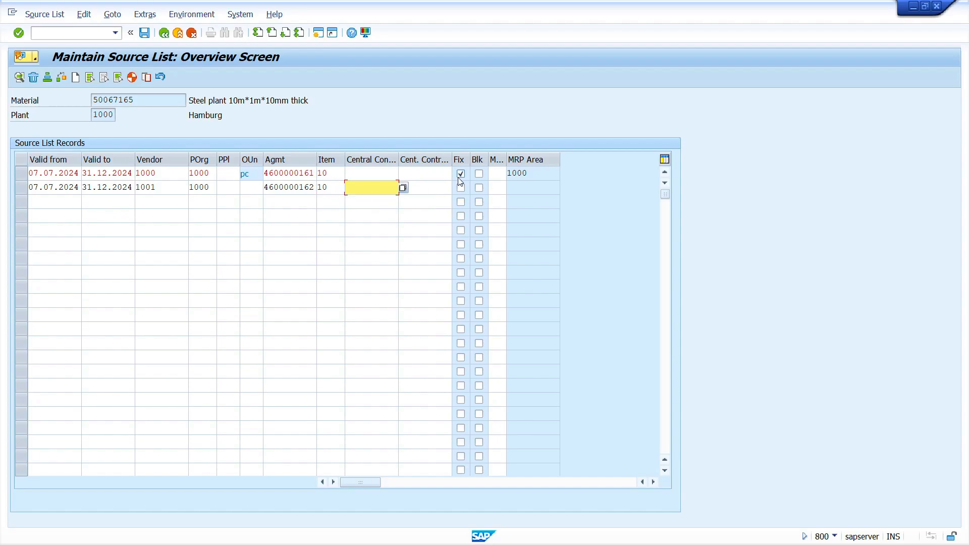
Set the second record's materials planning usage to 1, Record relevant to MRP, and save the source list.
{"action": "left_click", "coordinate": [496, 188]}
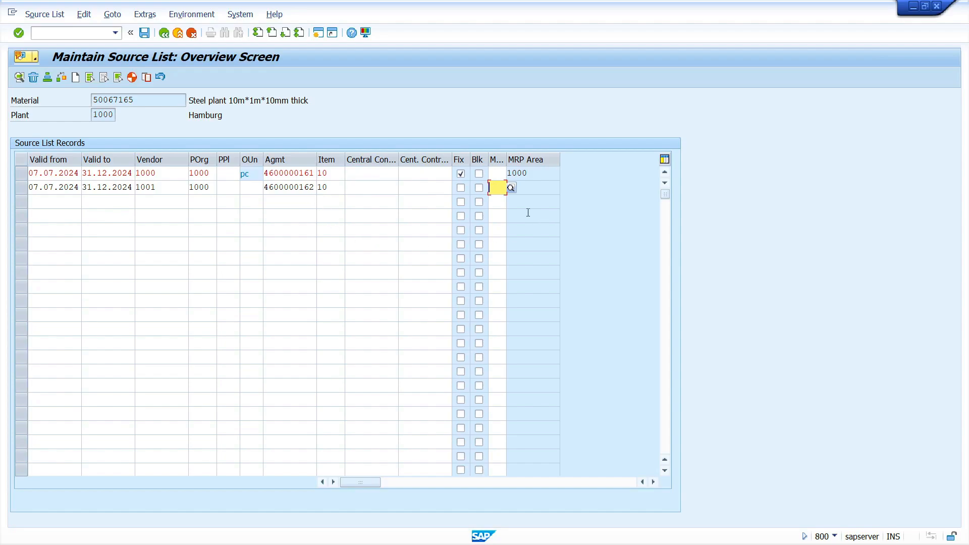
{"action": "left_click", "coordinate": [512, 188]}
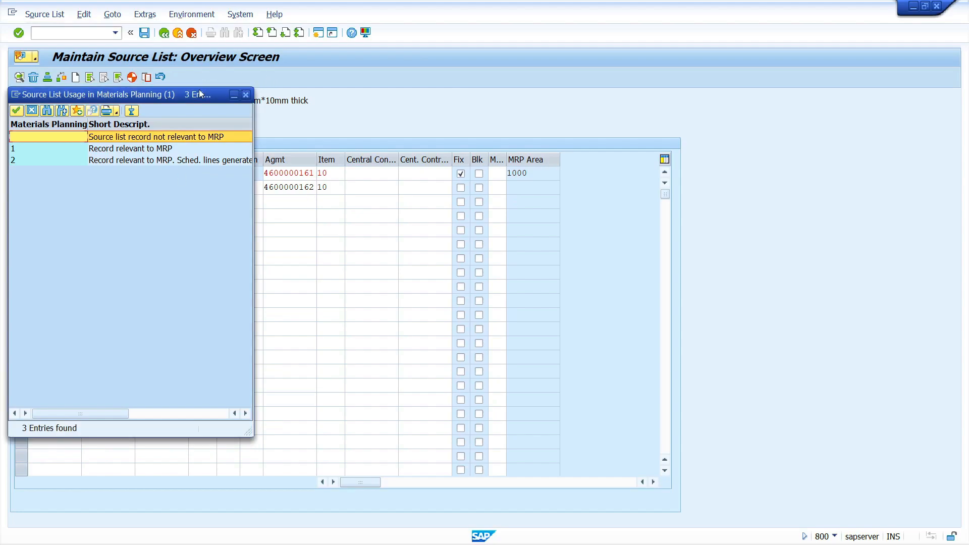
{"action": "left_click_drag", "start_coordinate": [199, 94], "coordinate": [392, 103]}
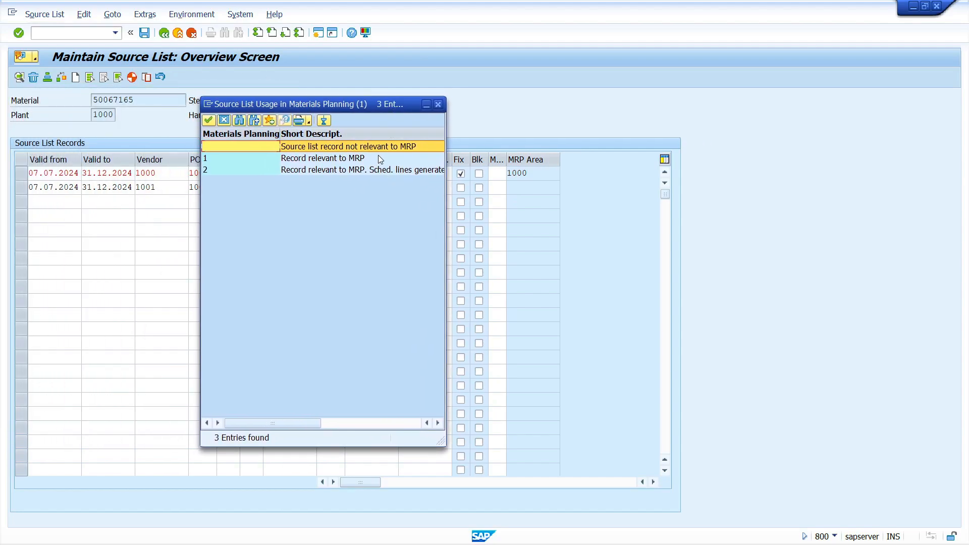
{"action": "left_click", "coordinate": [369, 158]}
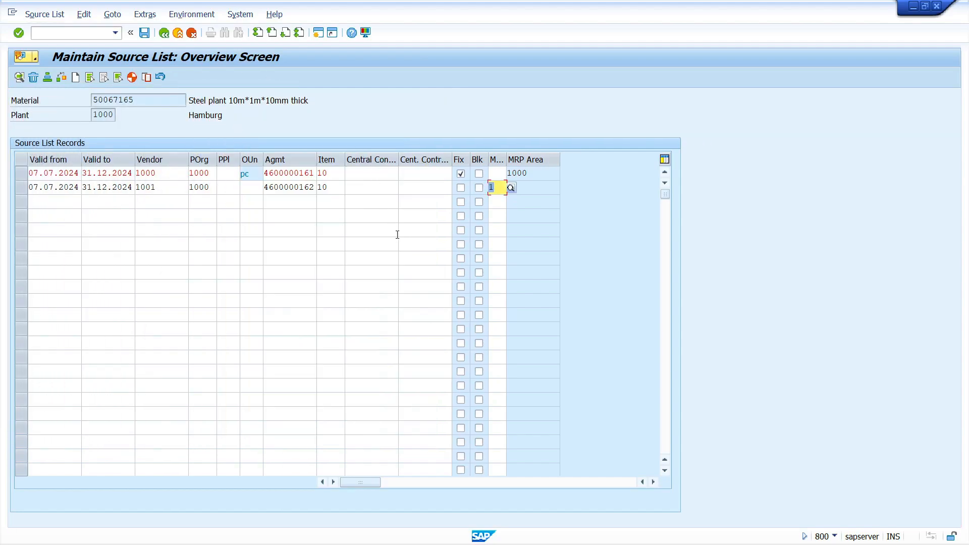
{"action": "left_click", "coordinate": [144, 34]}
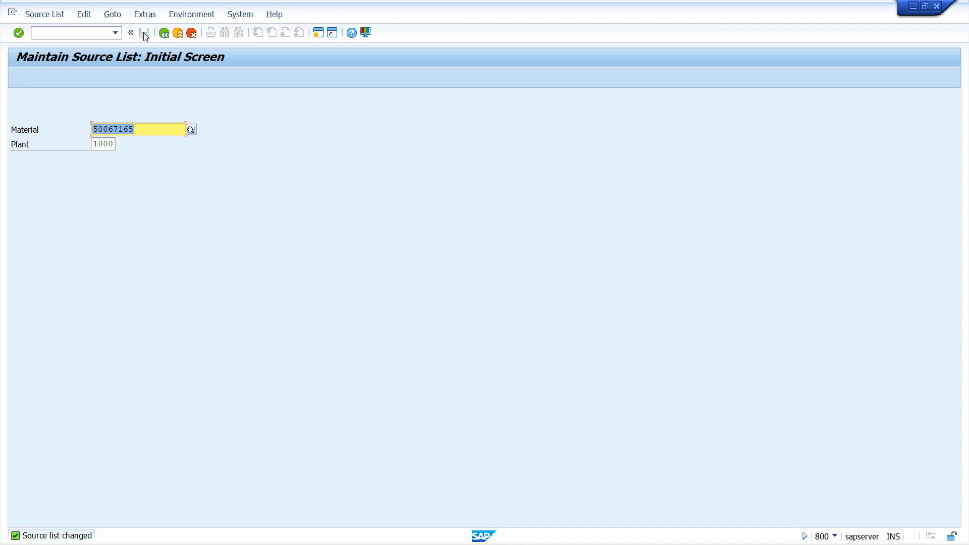
Open single-item, single-level planning with transaction MD03 and set Create Purchase Req. to 1, Purchase requisitions.
{"action": "left_click", "coordinate": [56, 32]}
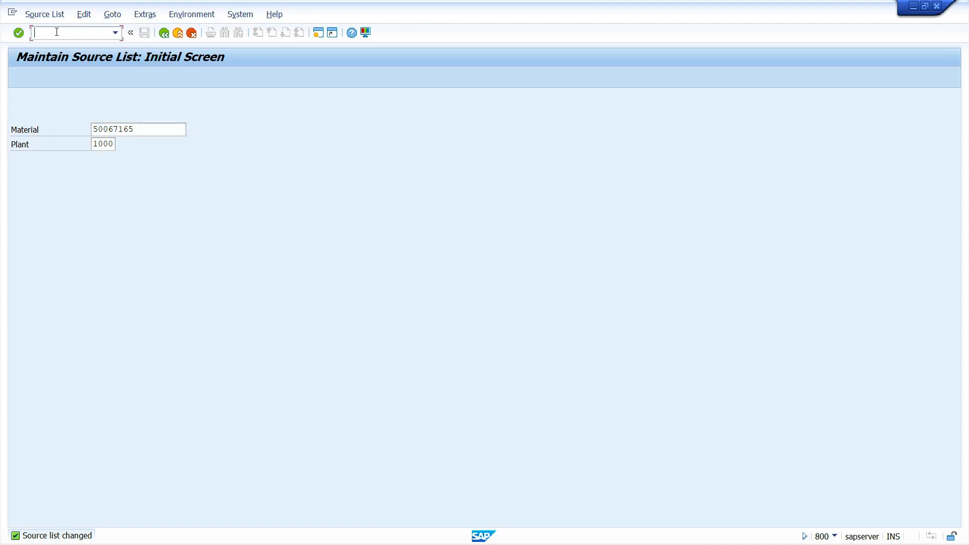
{"action": "type", "text": "/nmd03"}
{"action": "key", "text": "Return"}
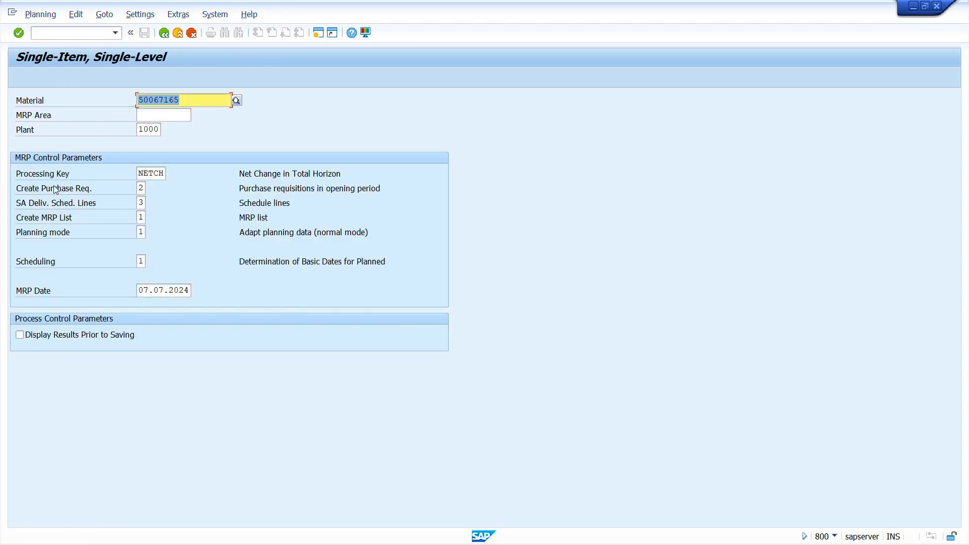
{"action": "left_click", "coordinate": [144, 190]}
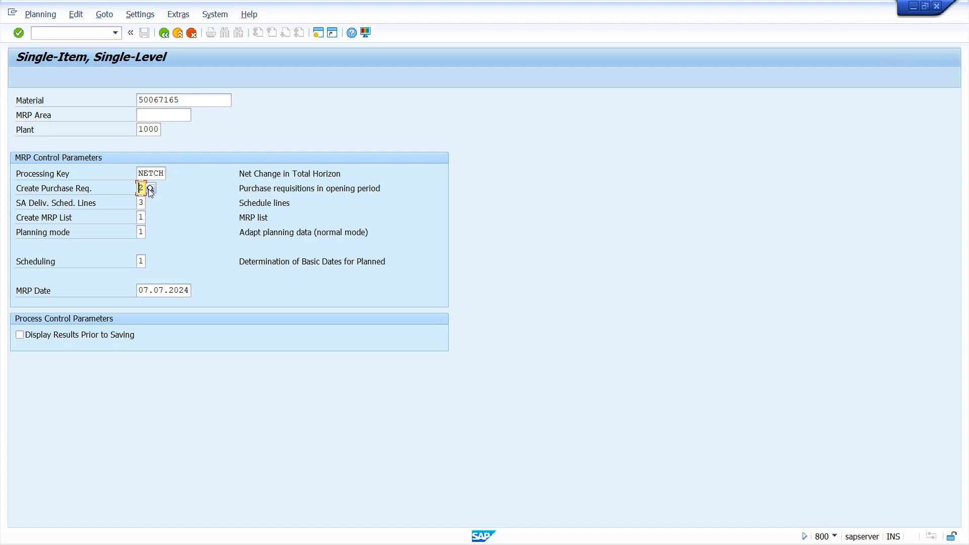
{"action": "left_click", "coordinate": [150, 188]}
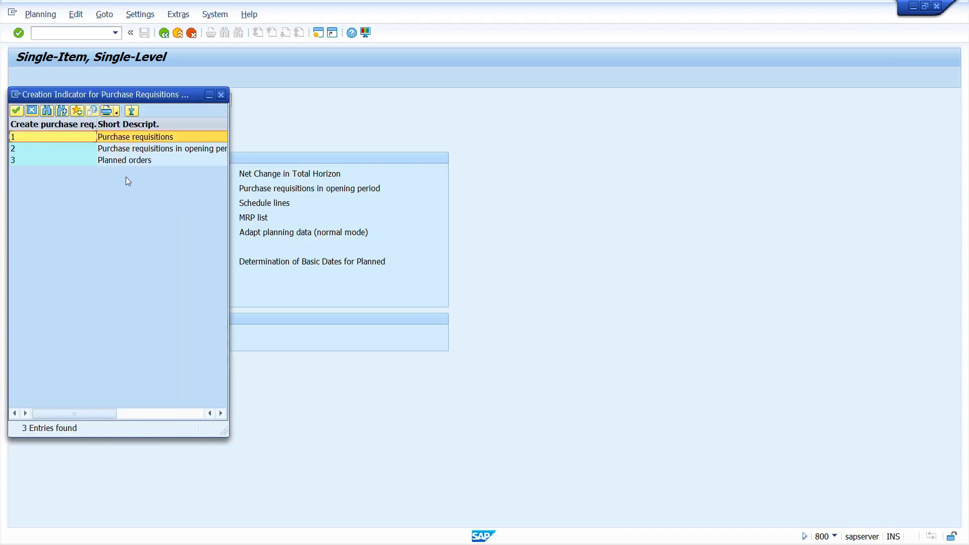
{"action": "left_click", "coordinate": [40, 137]}
Set the MRP date to 08.07.2024 and enable displaying the results prior to saving.
{"action": "left_click", "coordinate": [171, 291]}
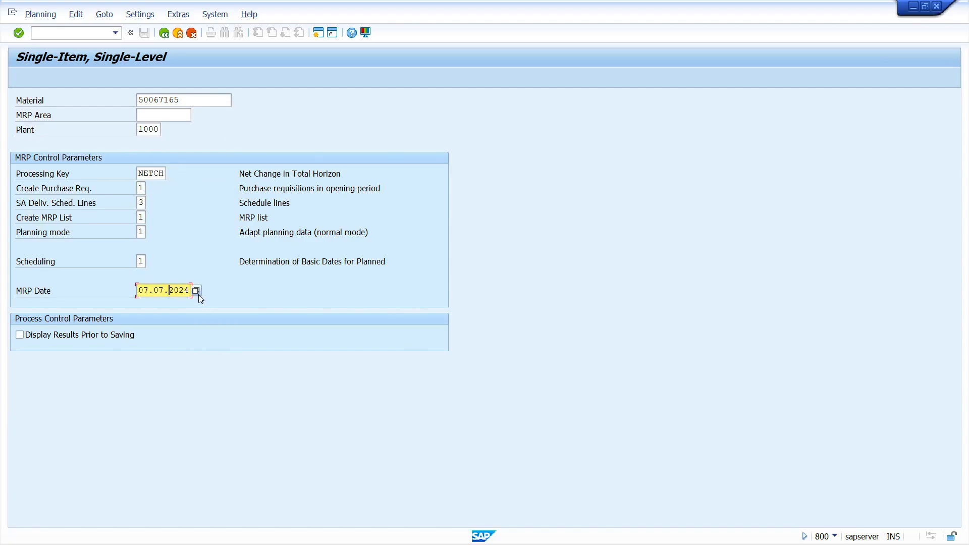
{"action": "left_click", "coordinate": [197, 292]}
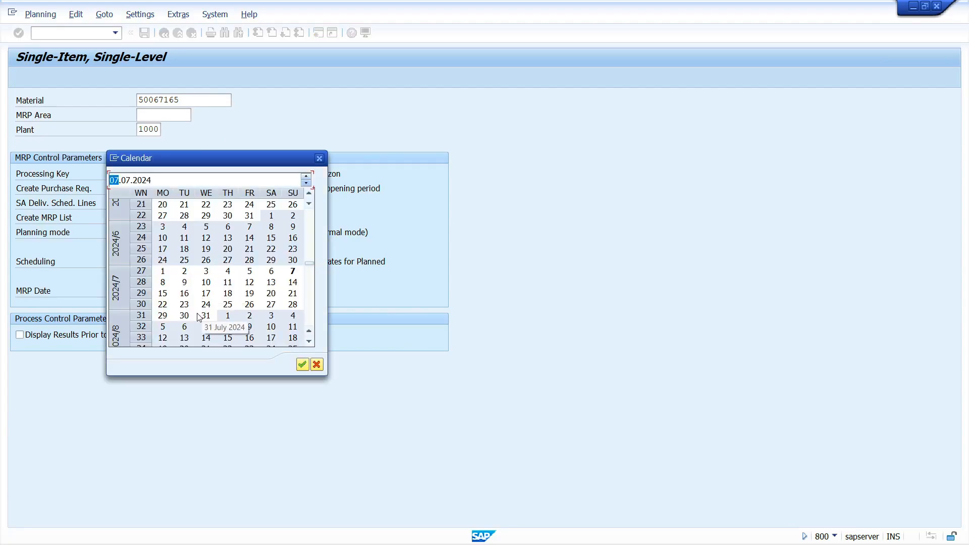
{"action": "double_click", "coordinate": [164, 282]}
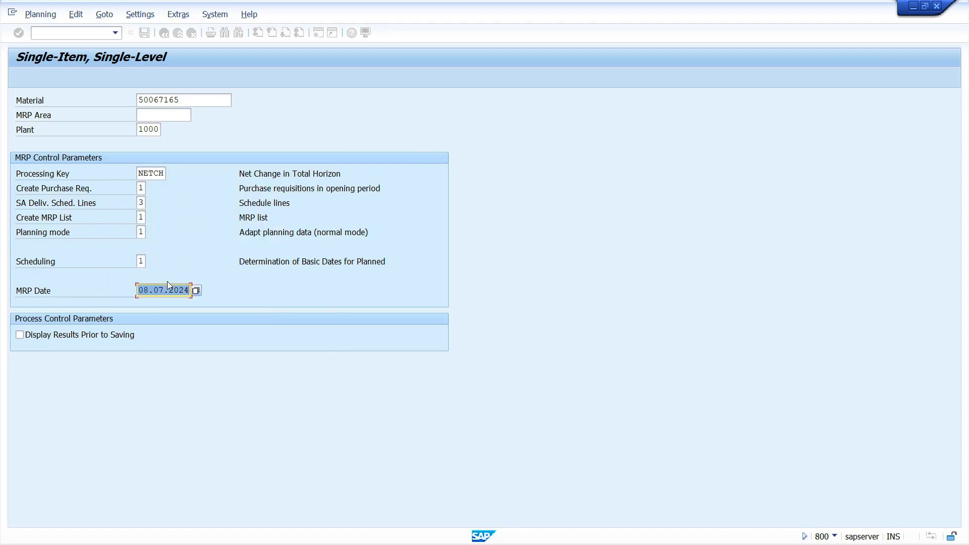
{"action": "left_click", "coordinate": [53, 342]}
Run the MRP for material 50067165 in plant 1000 and save the planning result.
{"action": "key", "text": "Return"}
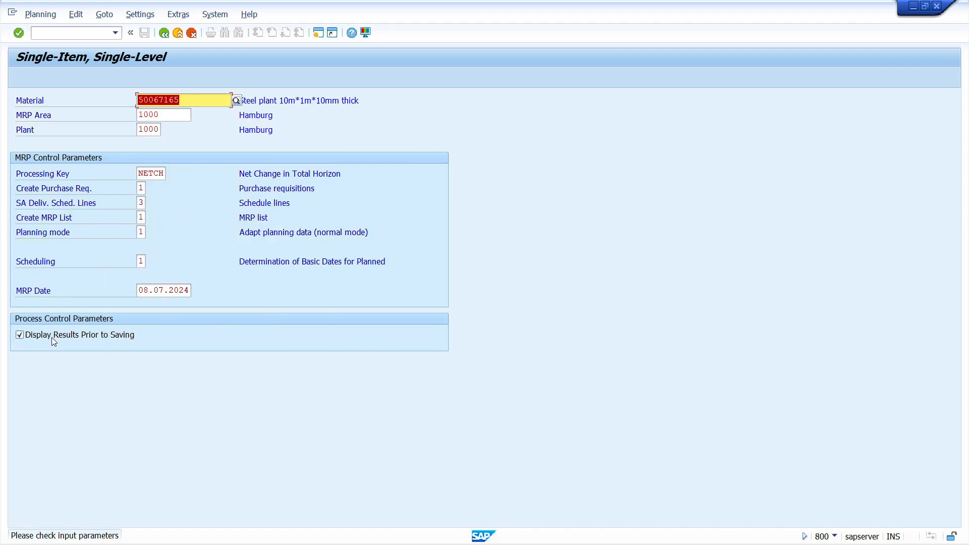
{"action": "key", "text": "Return"}
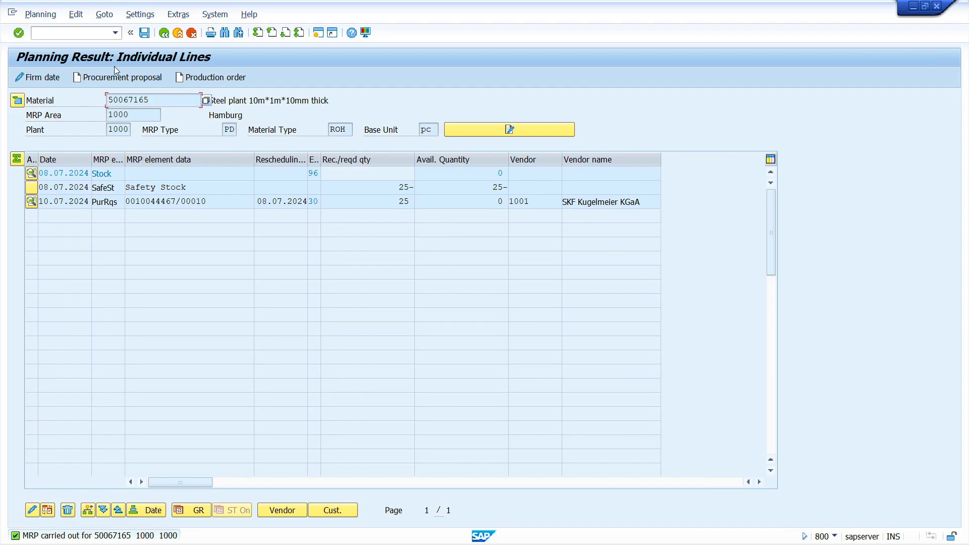
{"action": "left_click", "coordinate": [144, 33]}
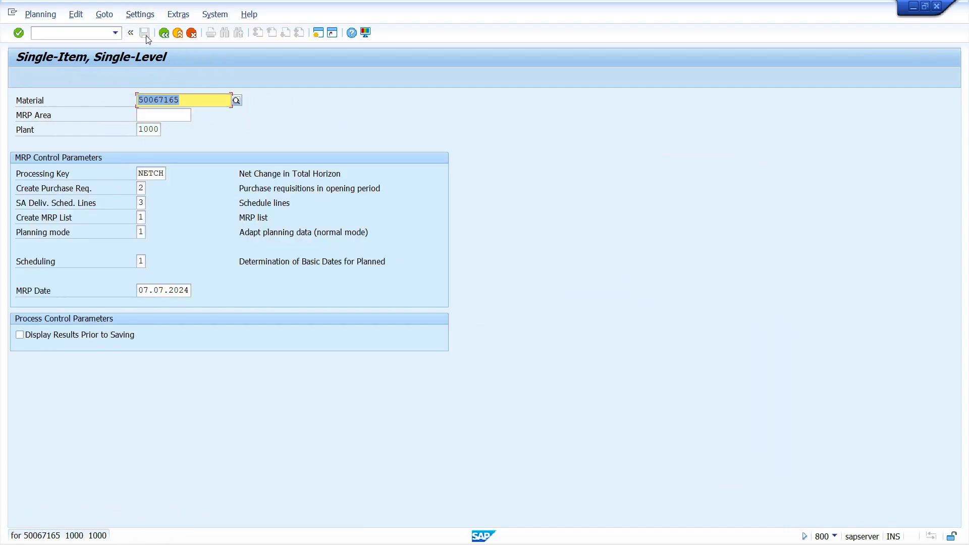
Display the stock/requirements list of material 50067165 in plant 1000 using transaction MD04.
{"action": "left_click", "coordinate": [73, 34]}
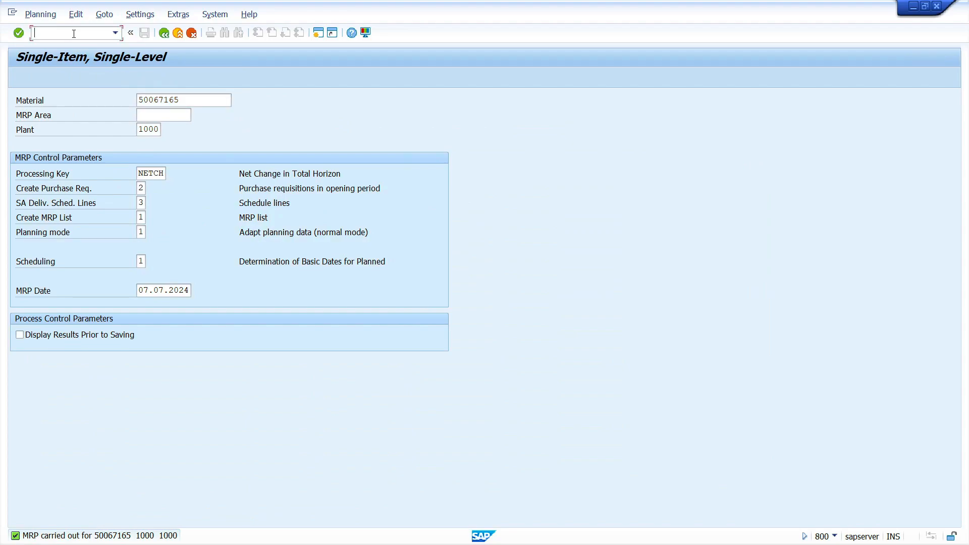
{"action": "type", "text": "/nmd04"}
{"action": "key", "text": "Return"}
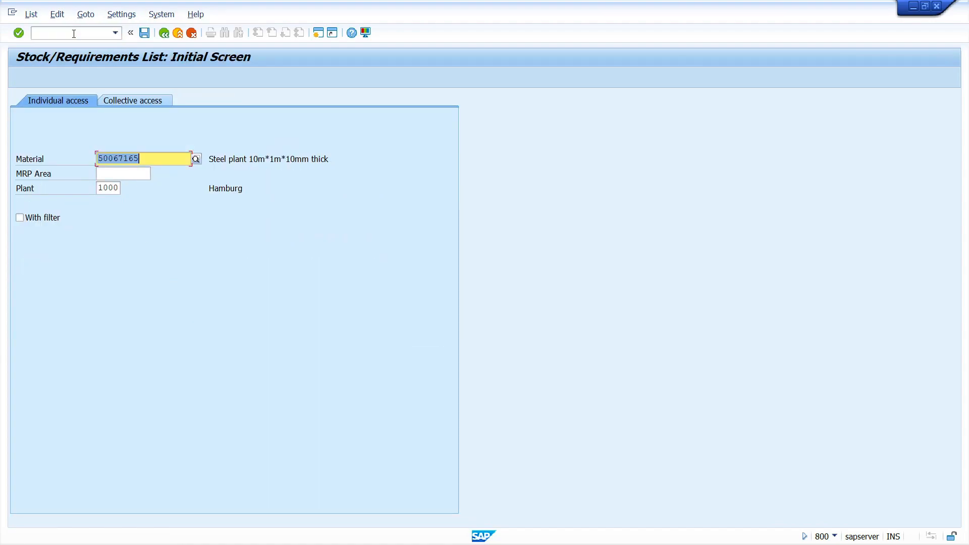
{"action": "key", "text": "Return"}
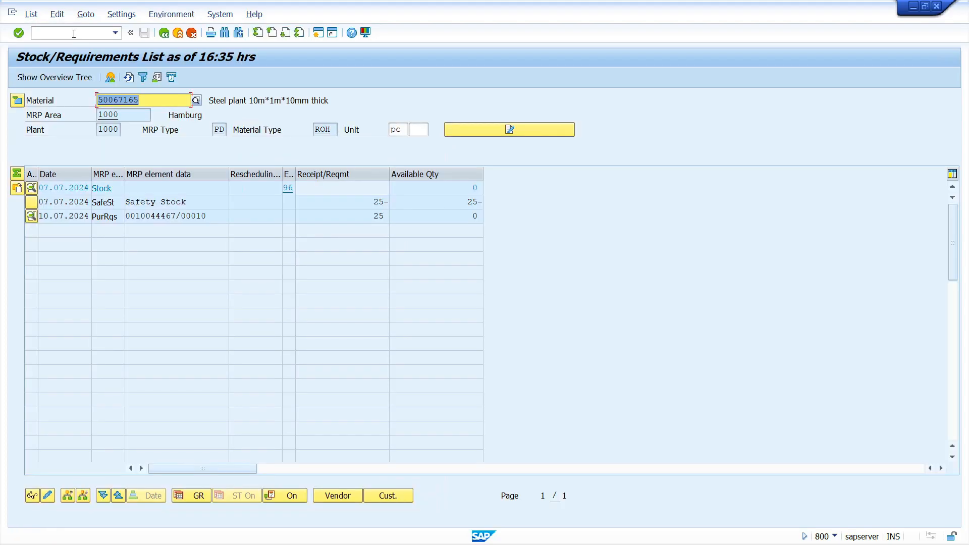
Display the purchase requisition dated 10.07.2024 from the stock/requirements list and view its item's source of supply.
{"action": "double_click", "coordinate": [158, 215]}
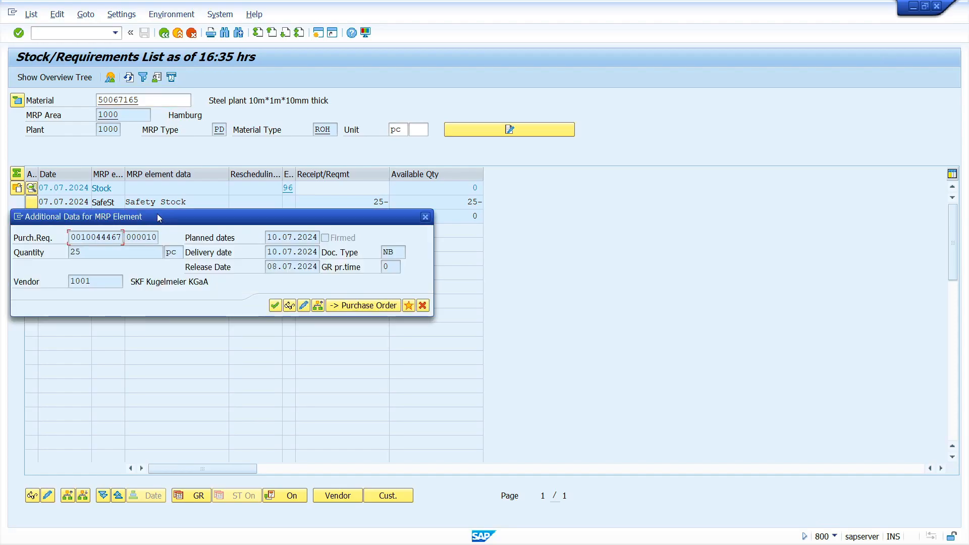
{"action": "left_click", "coordinate": [290, 306]}
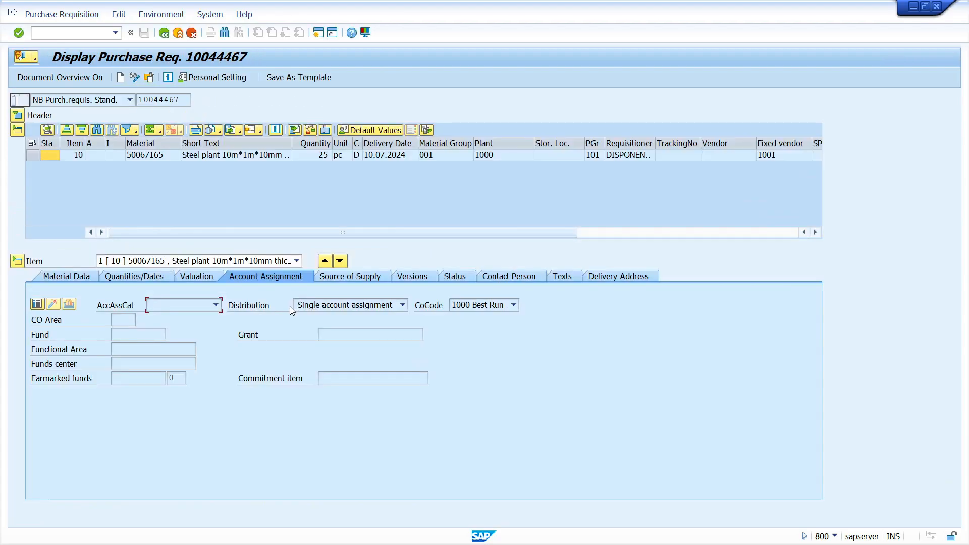
{"action": "left_click", "coordinate": [362, 278]}
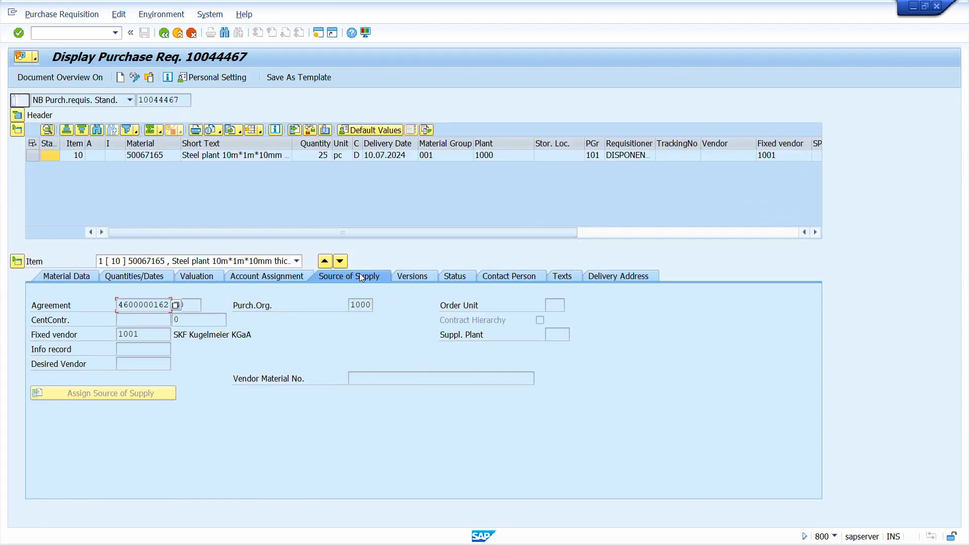